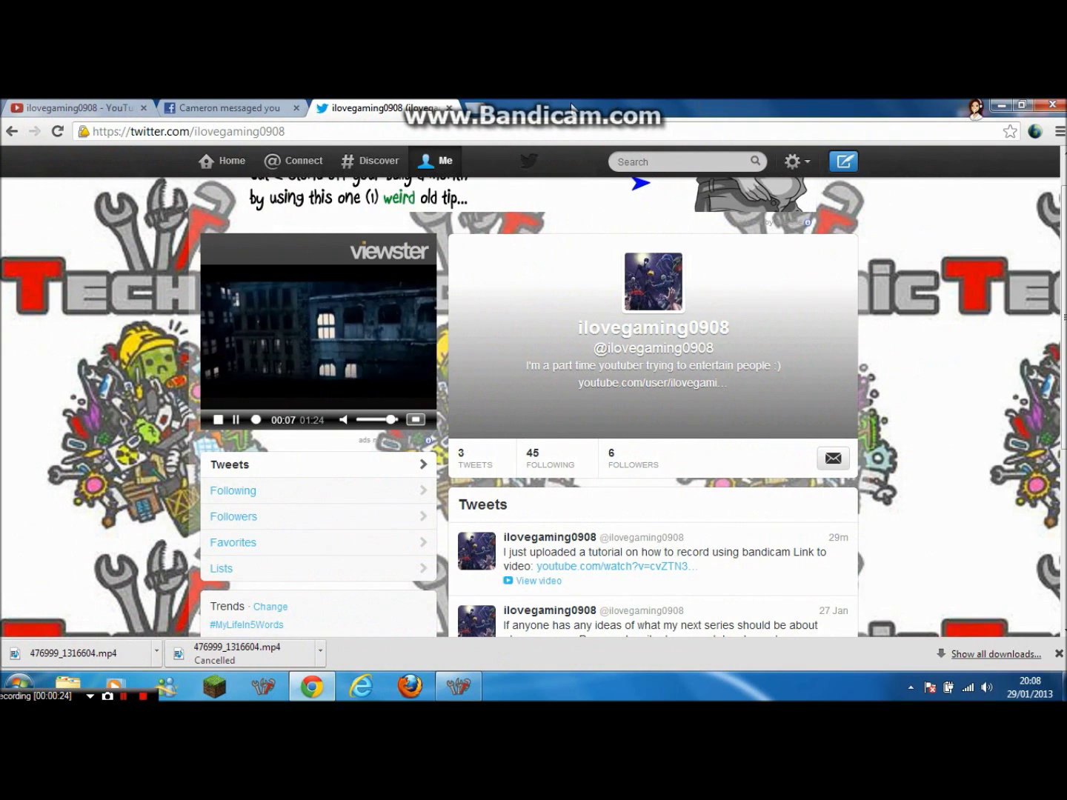
key("ctrl+t")
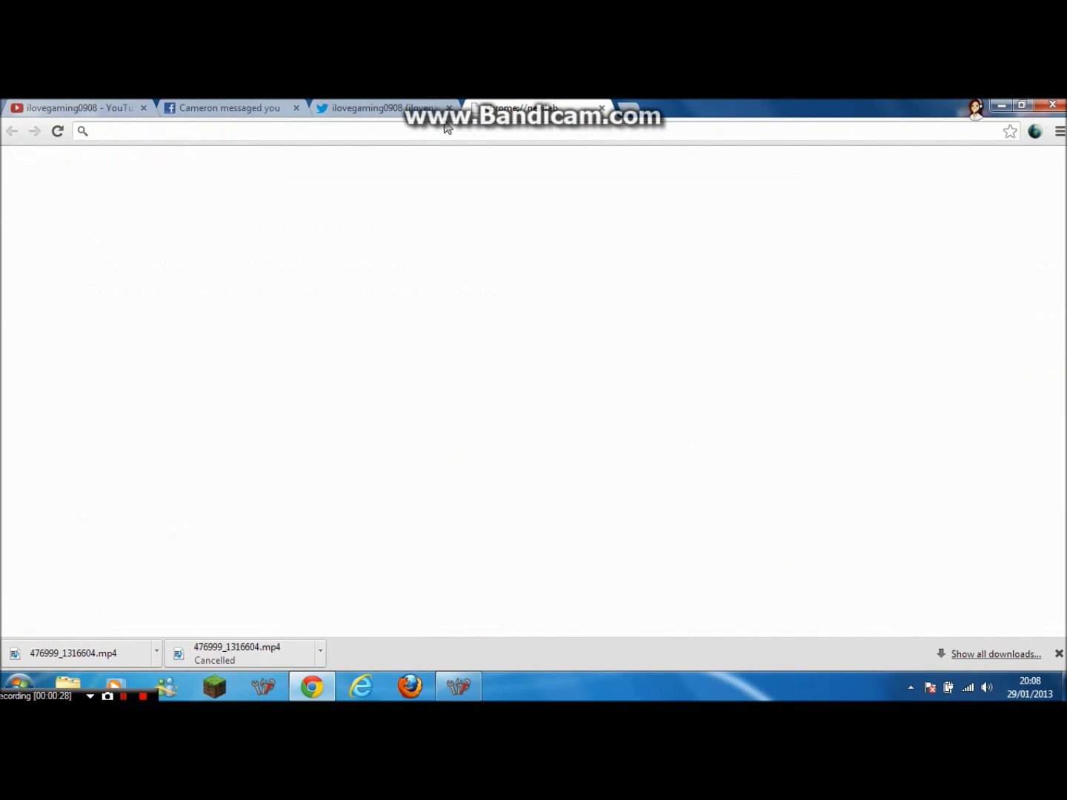
type("www")
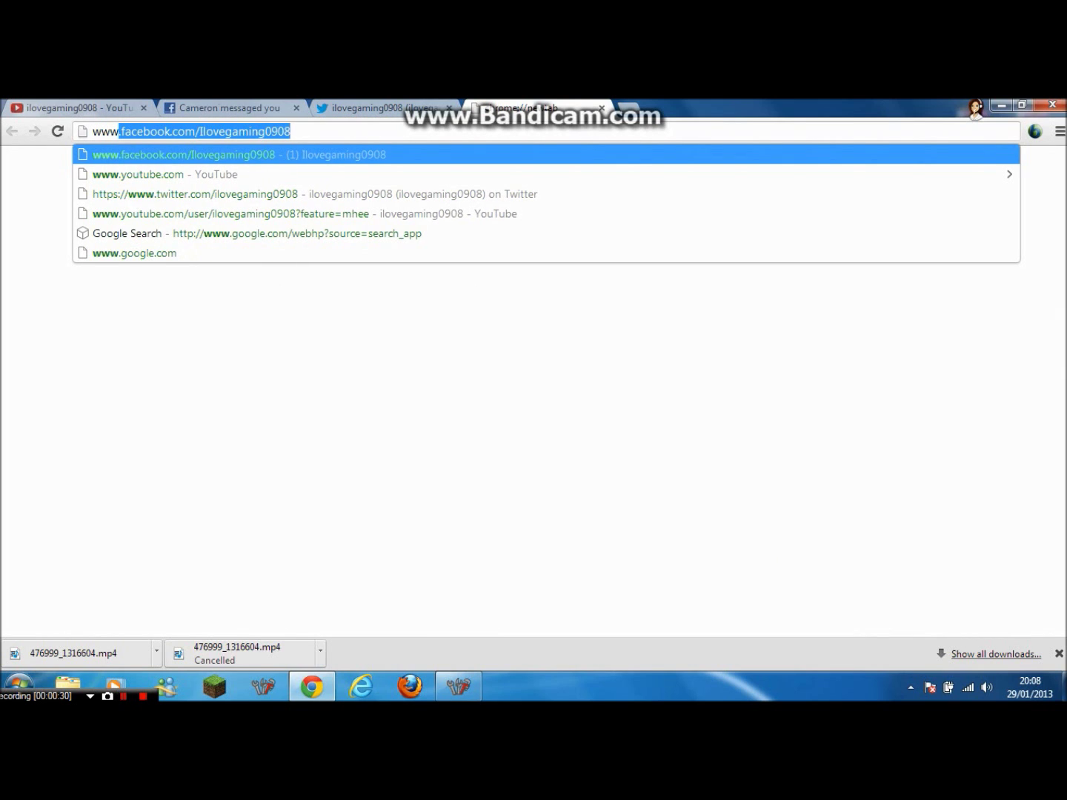
type(".flix")
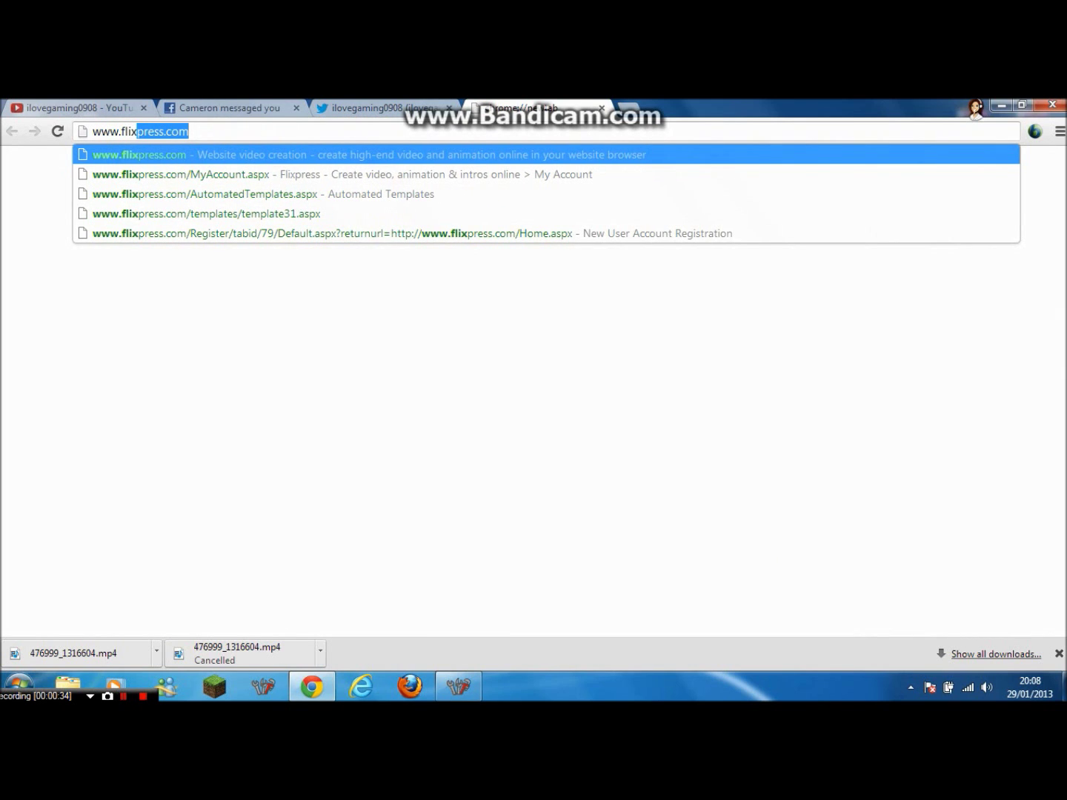
key("Down")
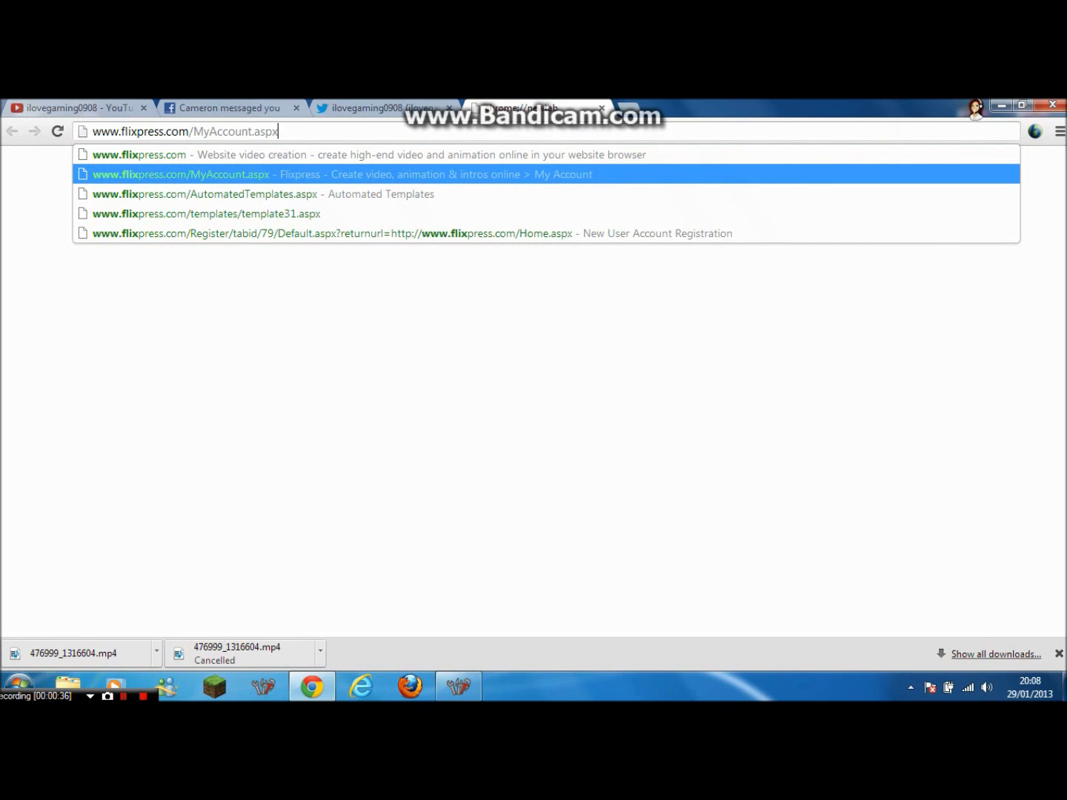
key("Up")
key("Return")
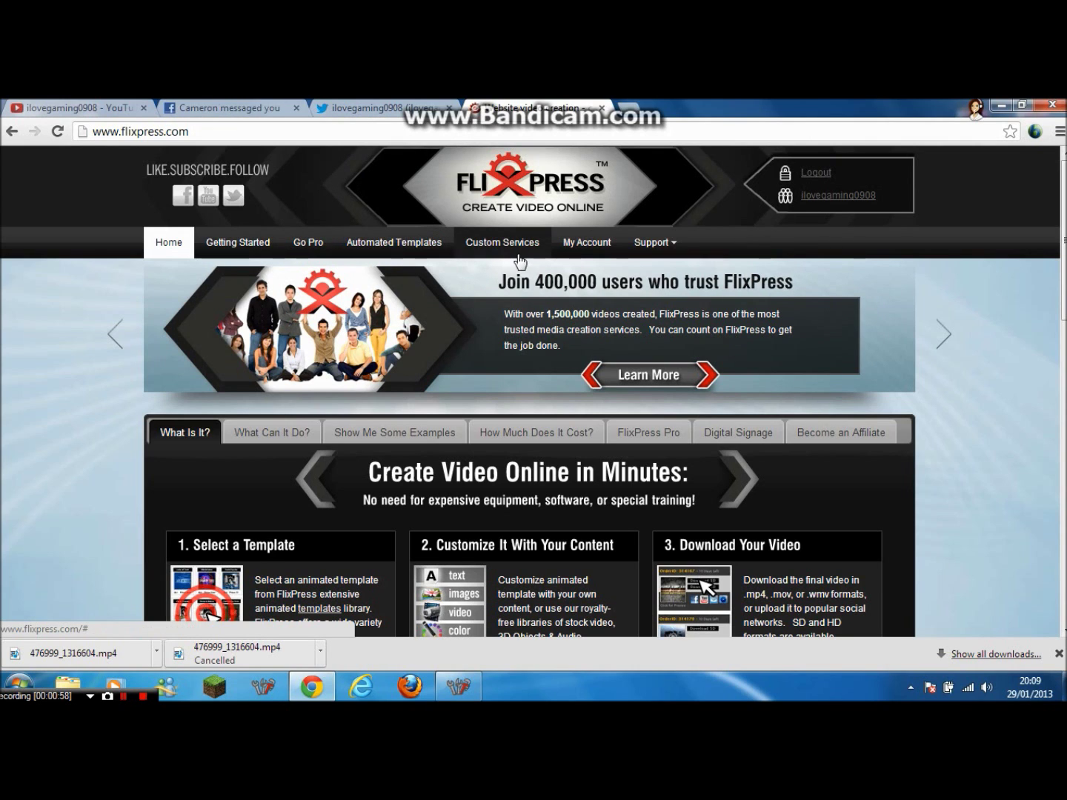
Check My Account orders, scroll through the Getting Started guide, then go to Automated Templates.
left_click(581, 247)
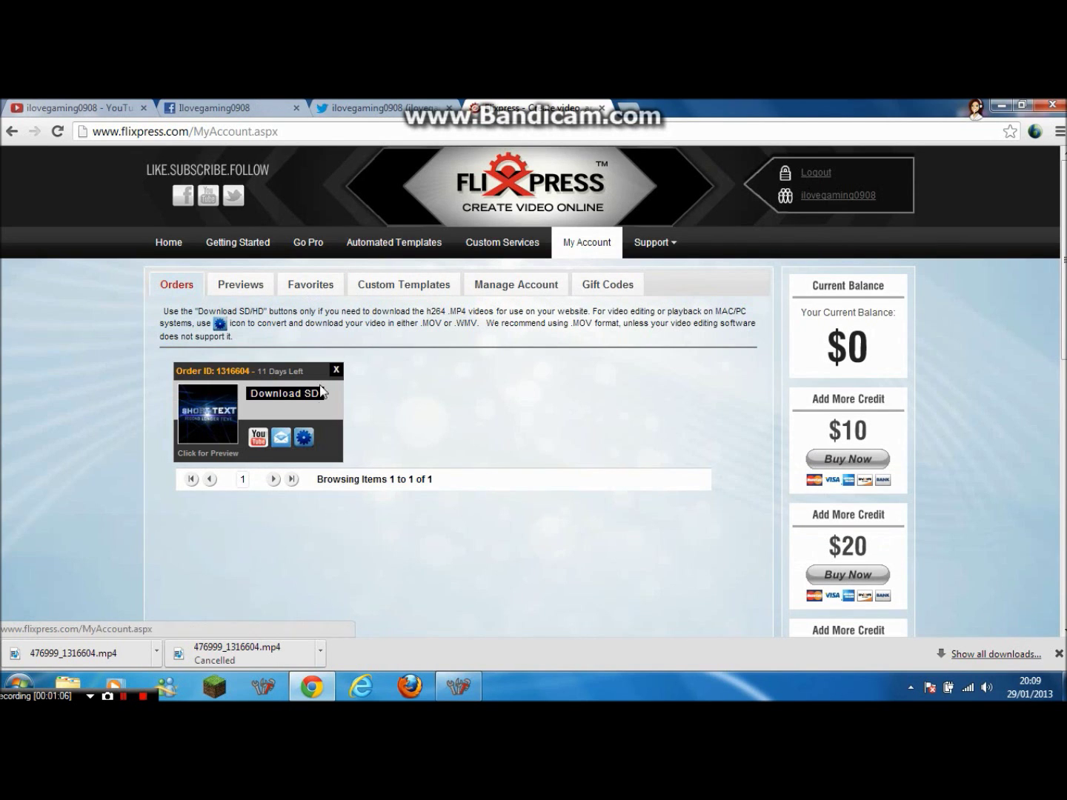
left_click(239, 246)
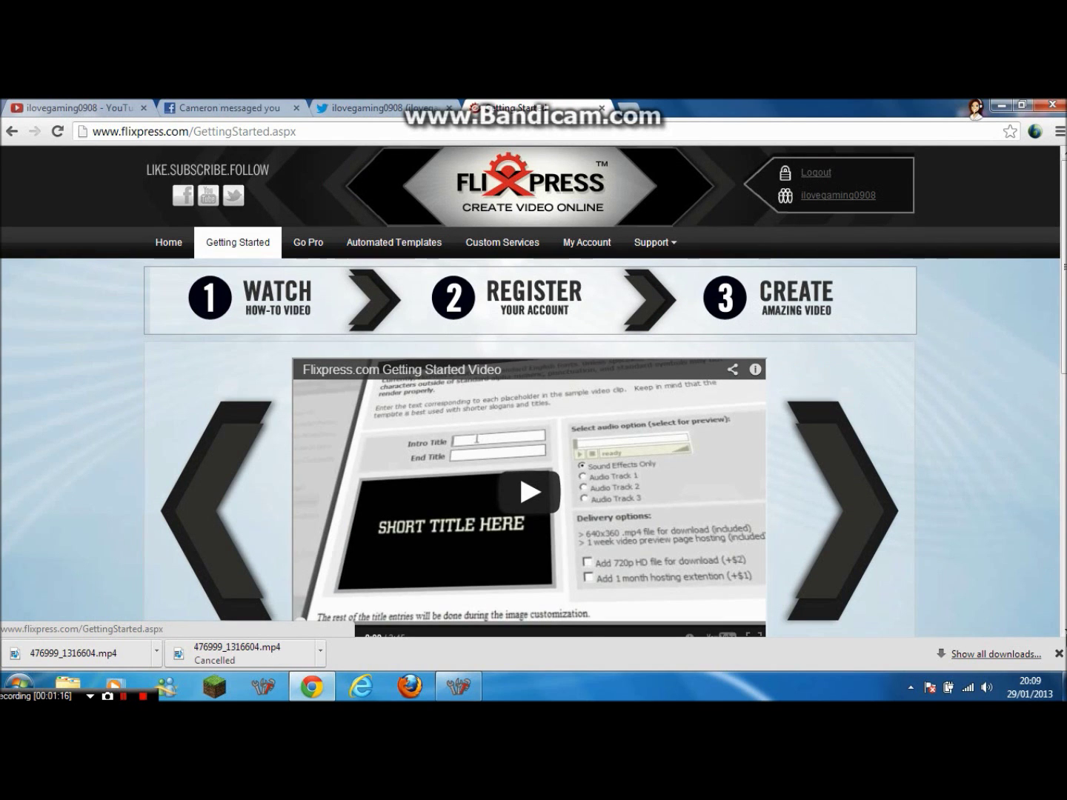
scroll(535, 391, "down", 3)
left_click(1058, 654)
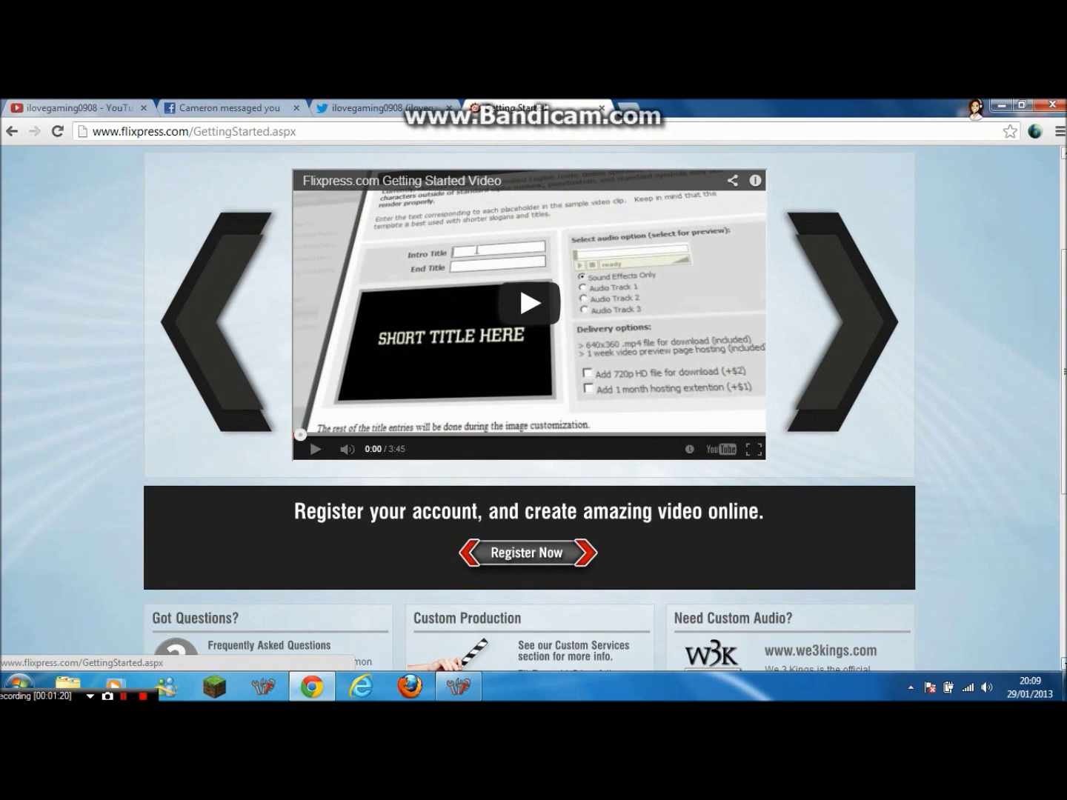
scroll(534, 407, "down", 4)
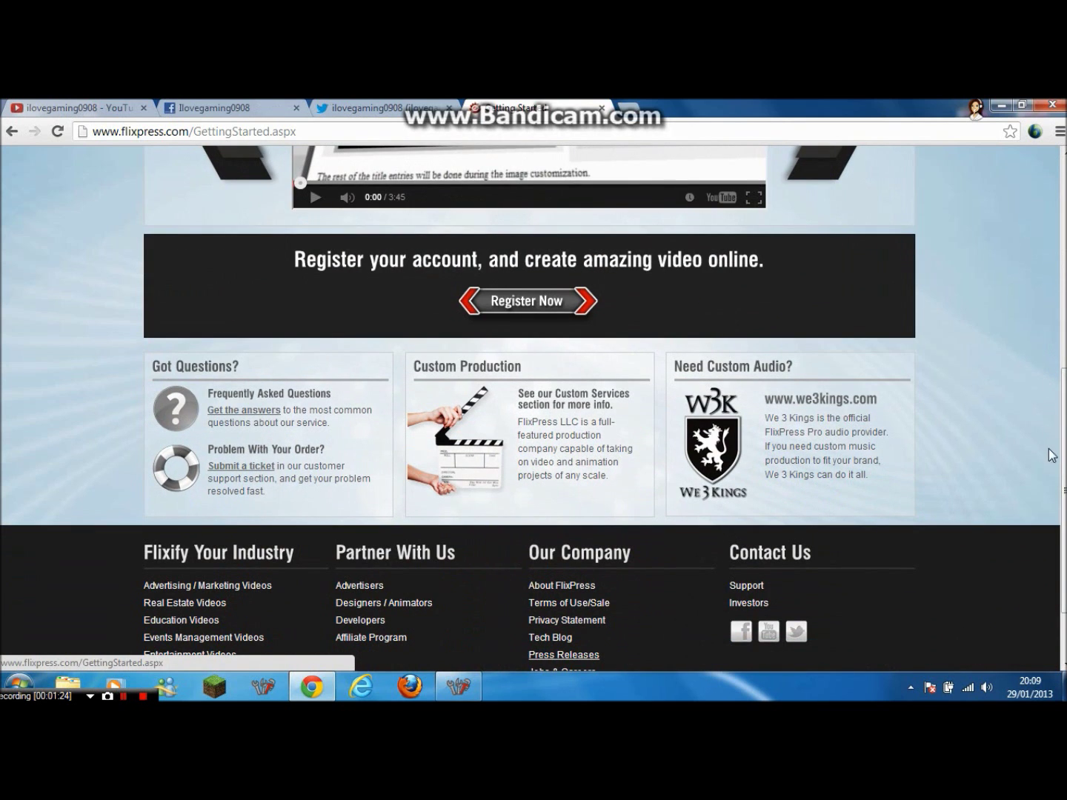
left_click_drag(1064, 444, 1060, 147)
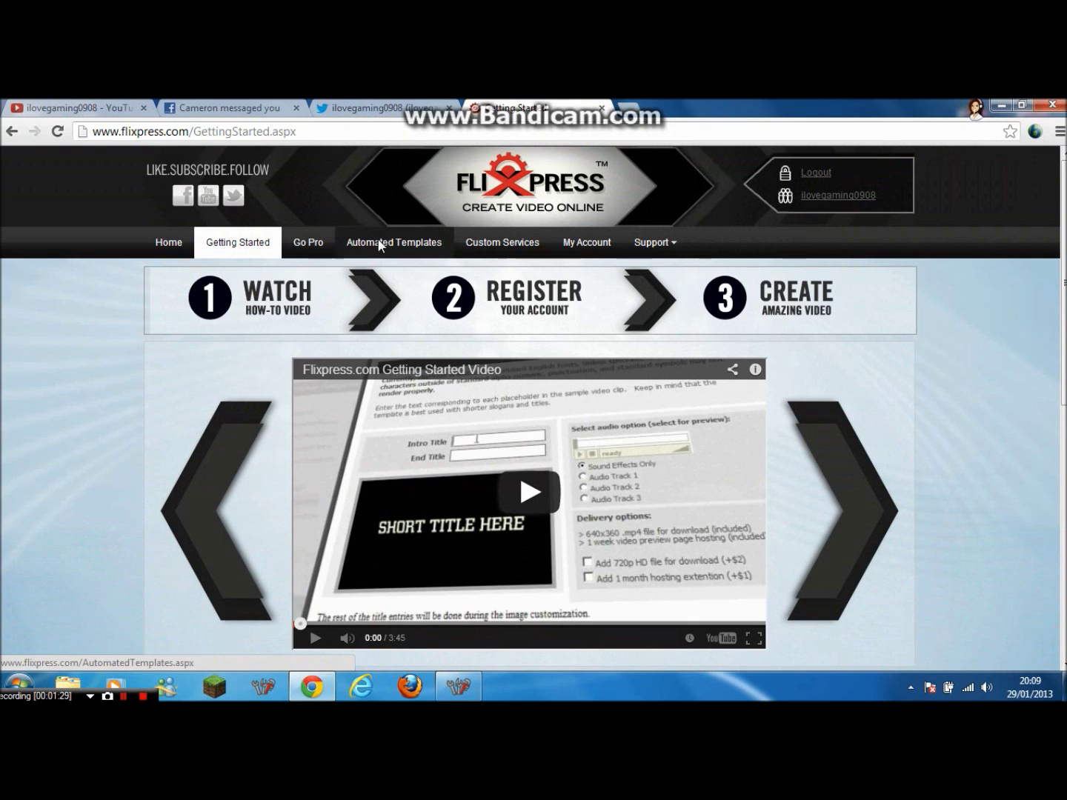
left_click(402, 254)
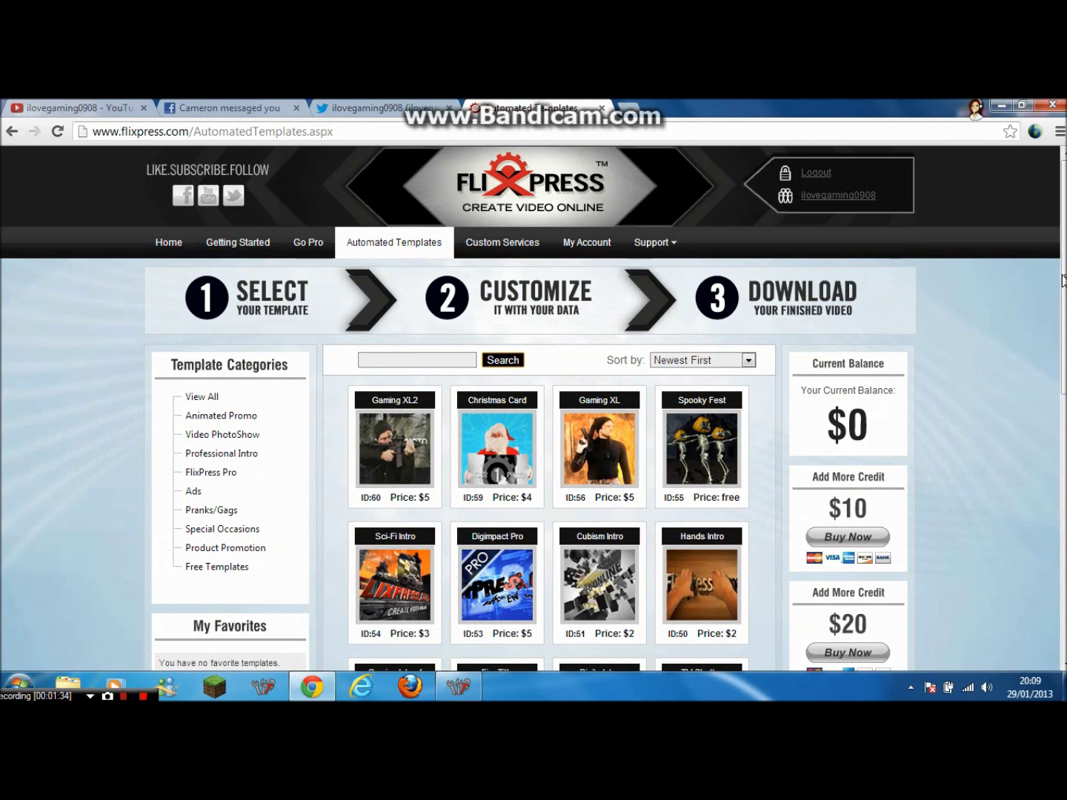
Close the PricePeep ad bar and page forward to templates 13–24, scrolling to Cinema Intro.
scroll(1064, 406, "down", 3)
scroll(1064, 406, "down", 1)
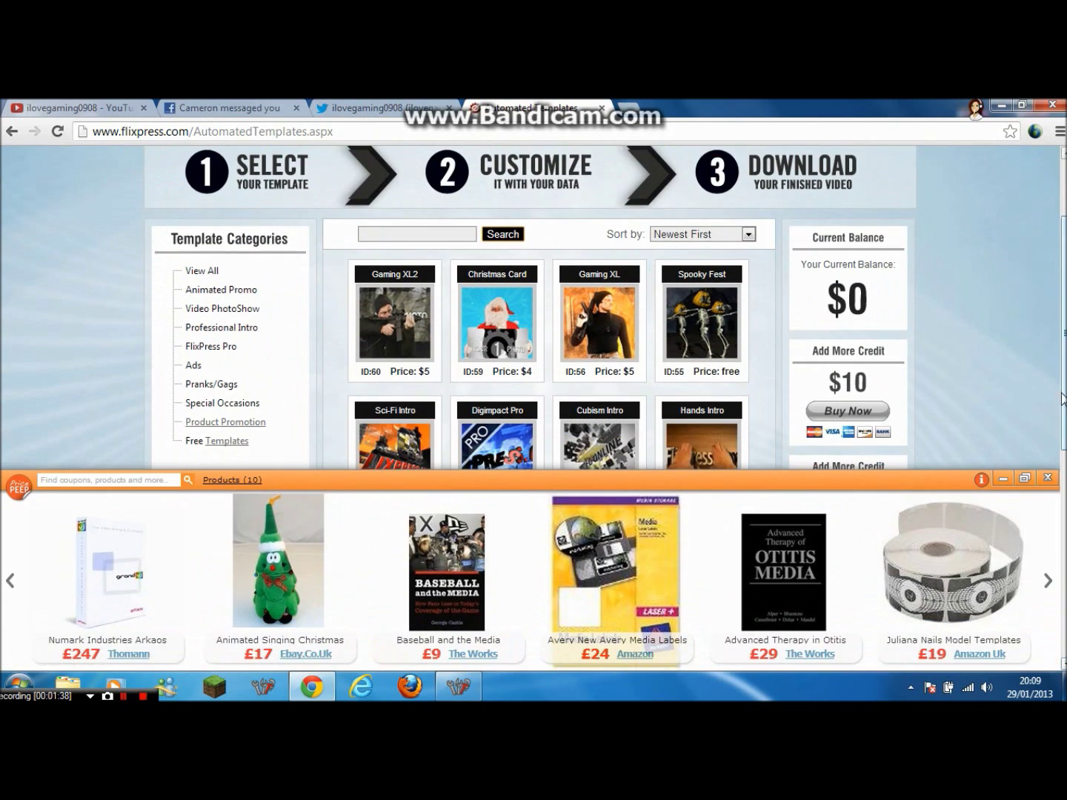
left_click(1049, 478)
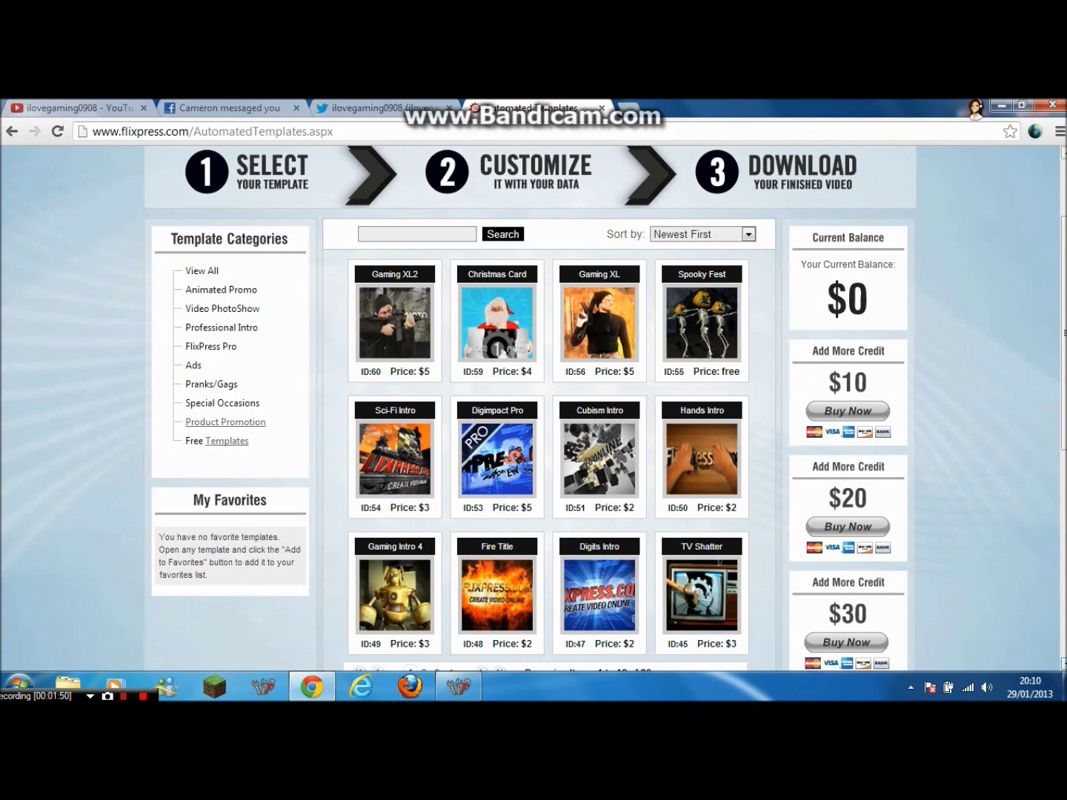
scroll(549, 415, "down", 2)
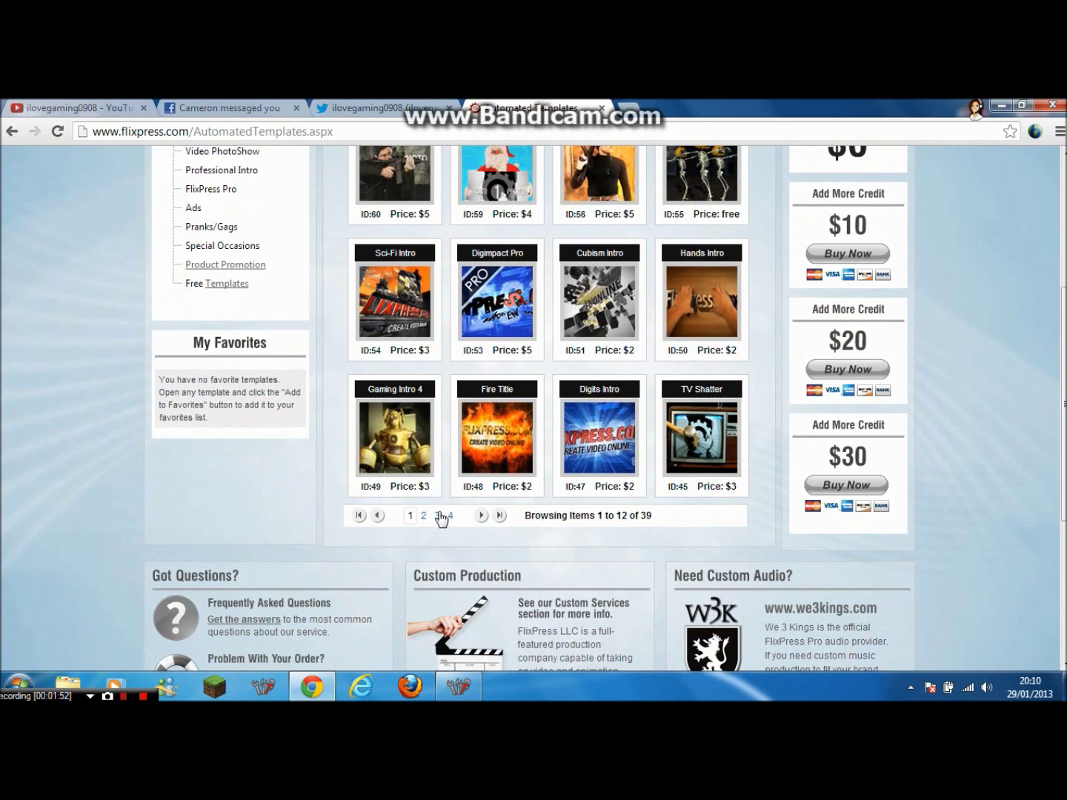
left_click(481, 517)
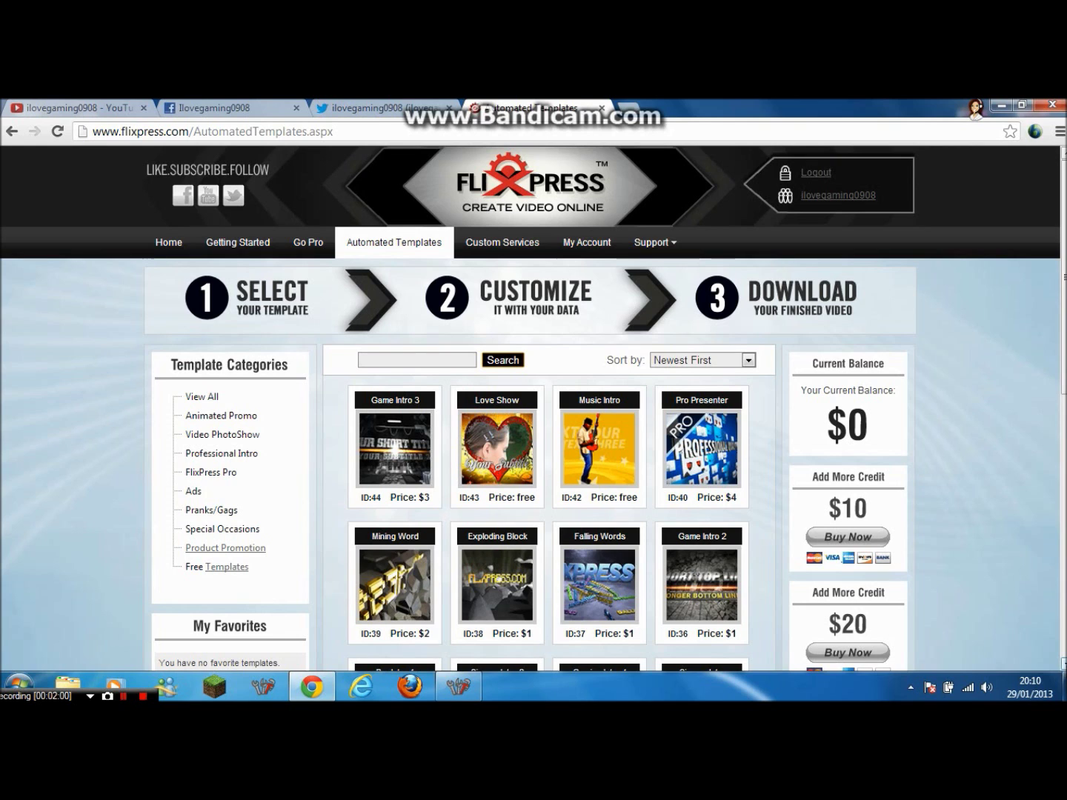
scroll(533, 410, "down", 3)
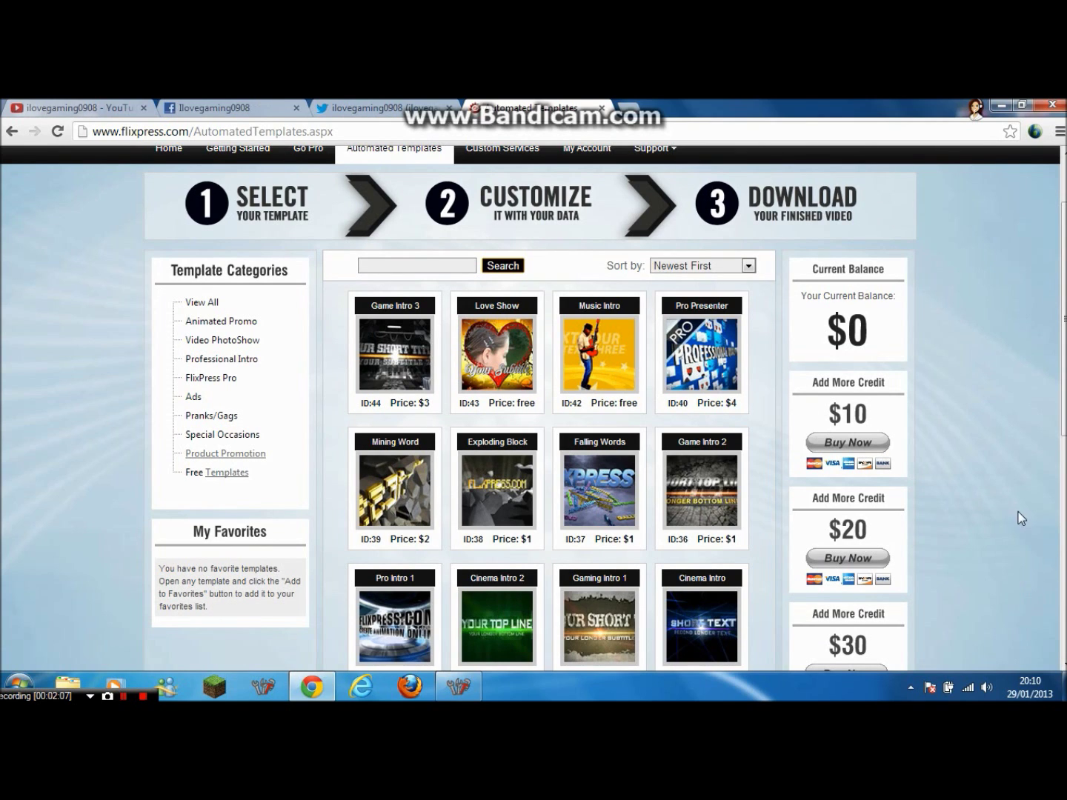
scroll(600, 407, "down", 1)
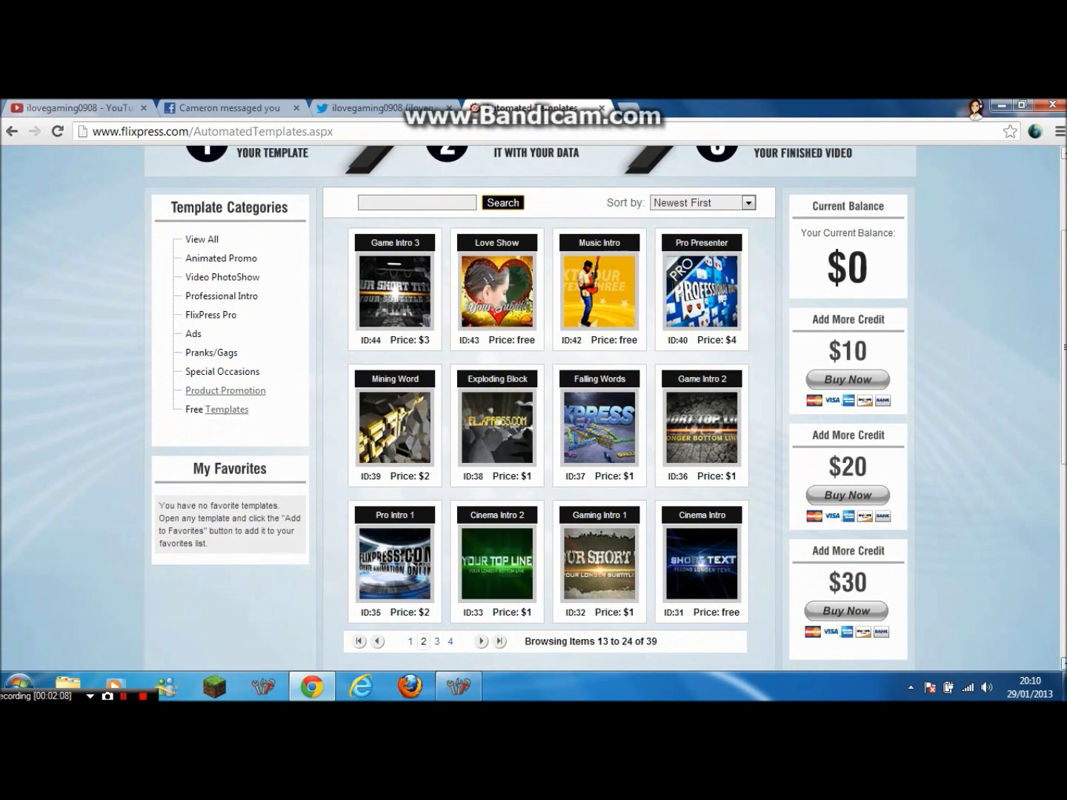
Select the free Cinema Intro T31, tick I Agree, and continue to the Customize Template form.
left_click(711, 546)
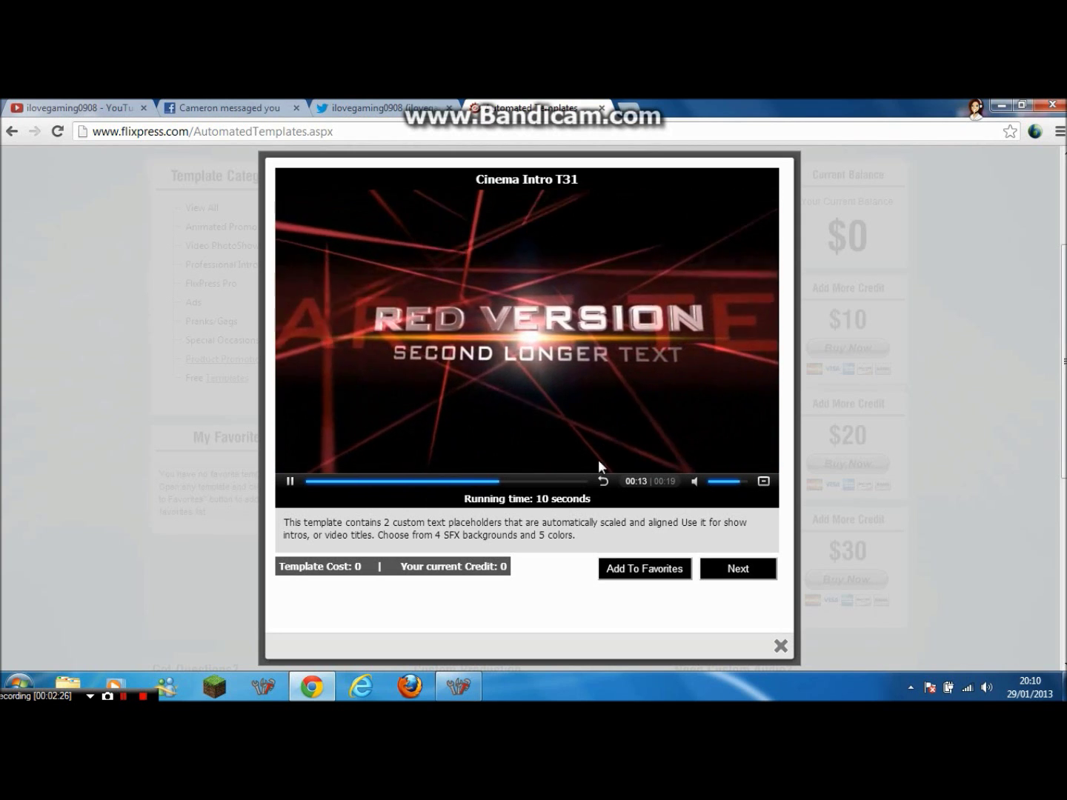
left_click(726, 572)
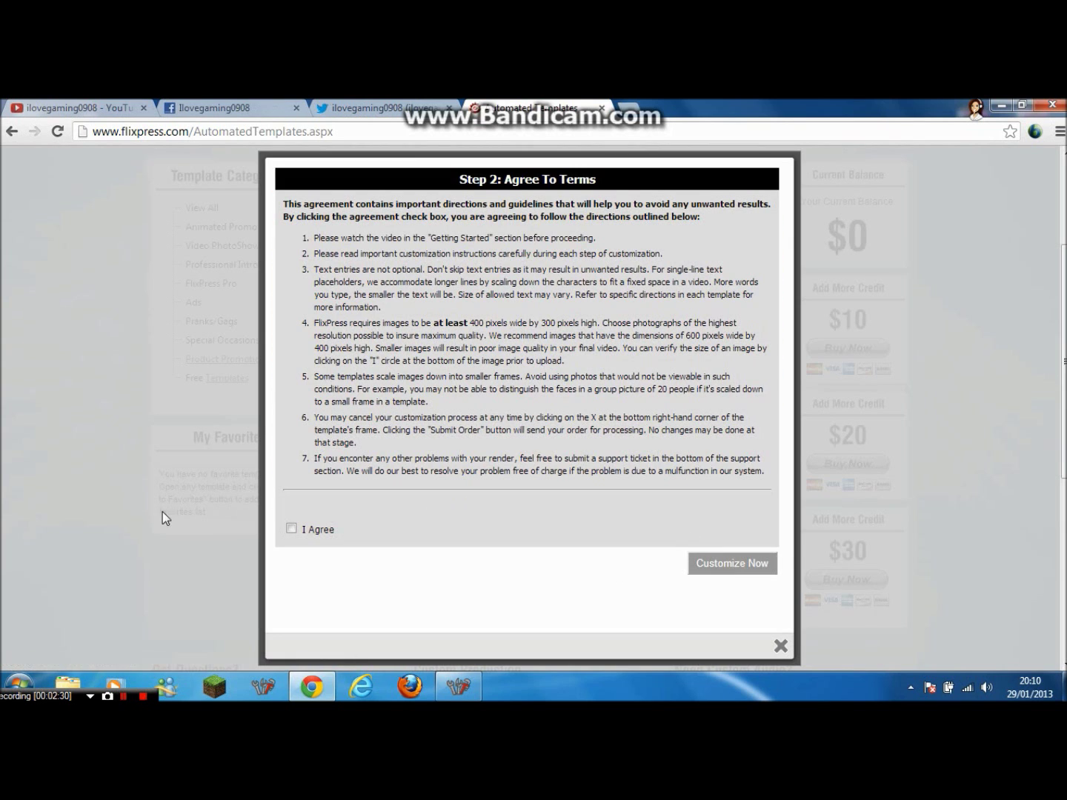
left_click_drag(303, 237, 790, 511)
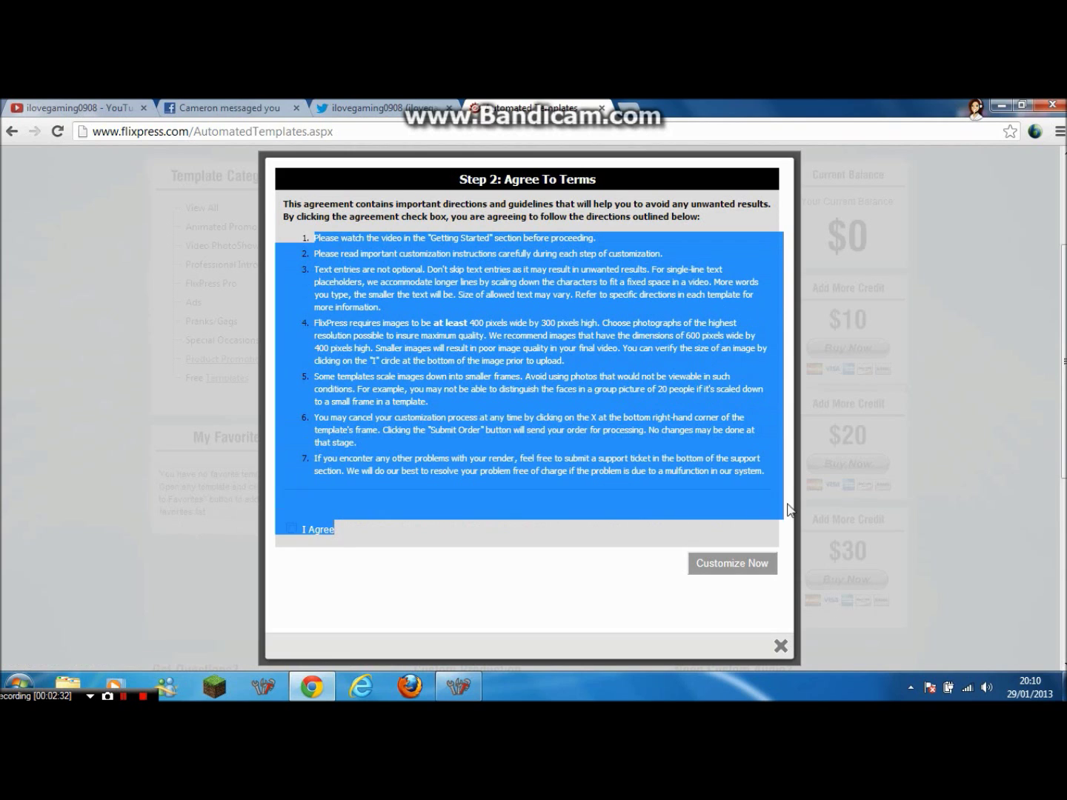
left_click(615, 595)
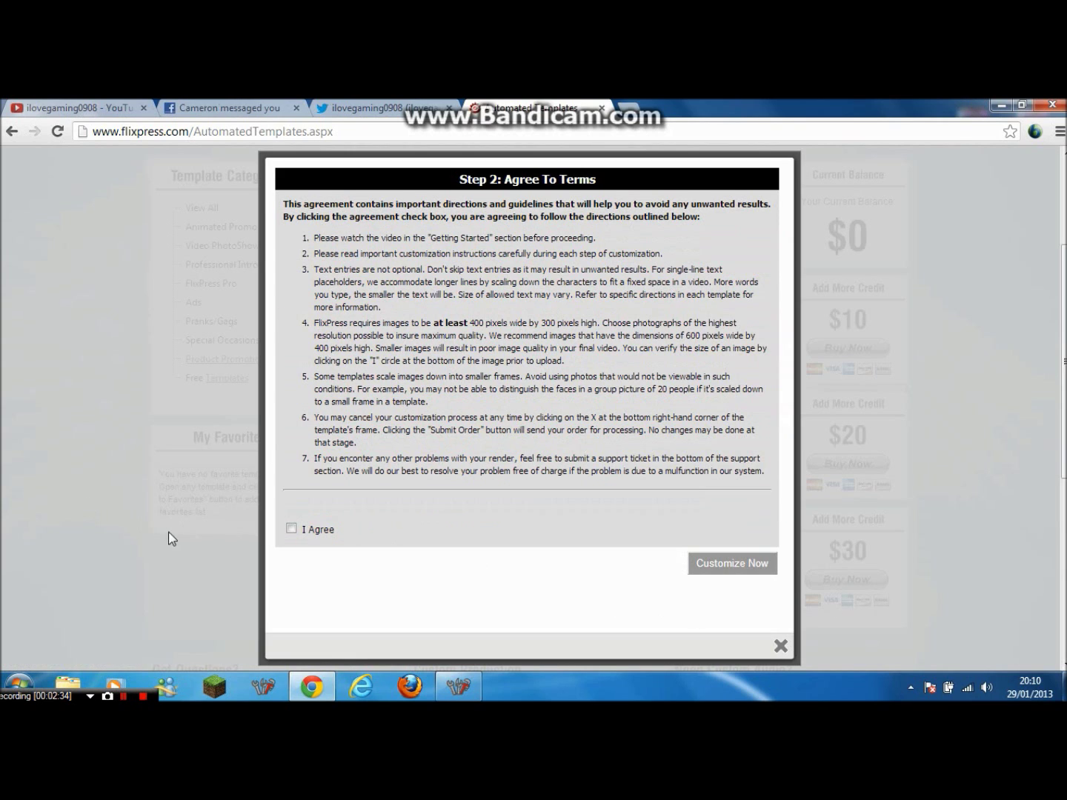
left_click(291, 530)
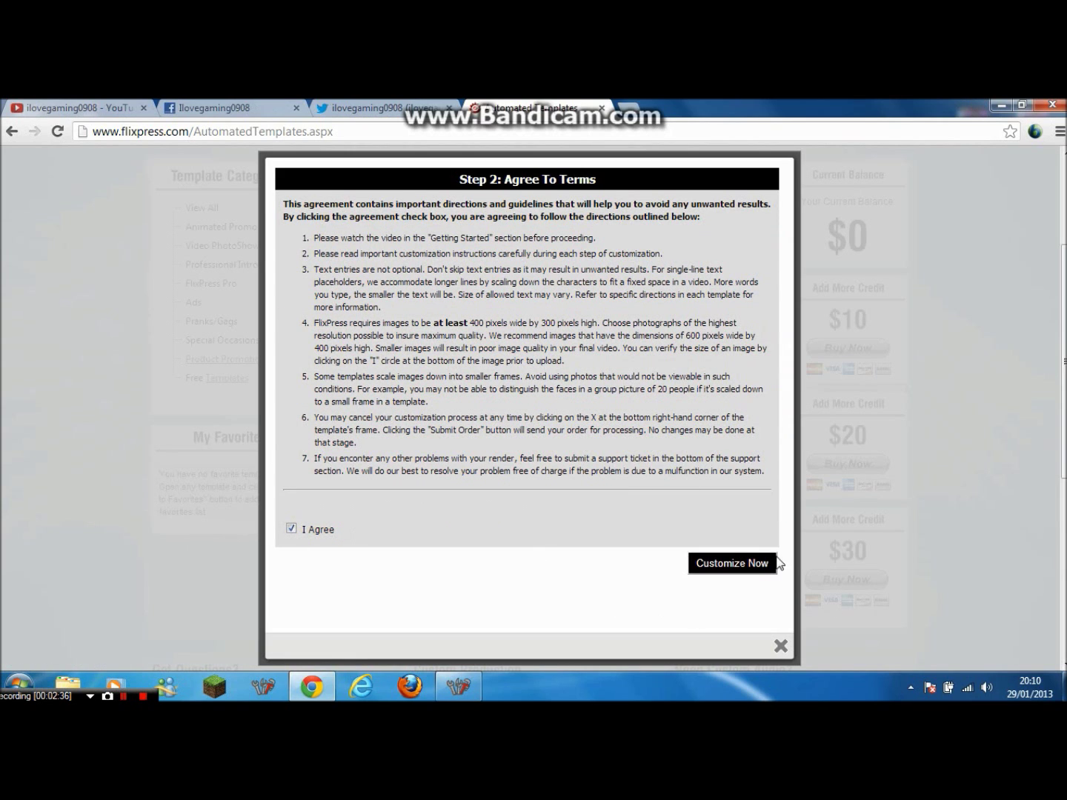
left_click(757, 565)
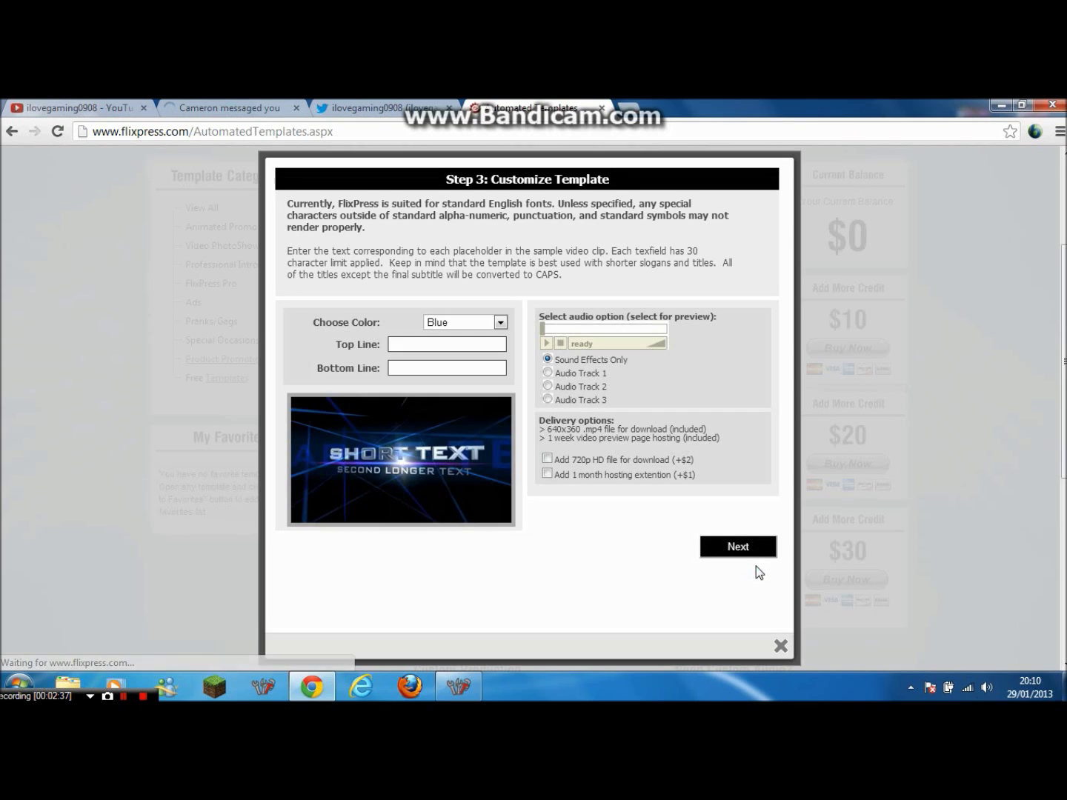
Choose Green, with top line 'Cool Flixpress' and bottom line 'Youtube Tutorial'.
left_click(493, 323)
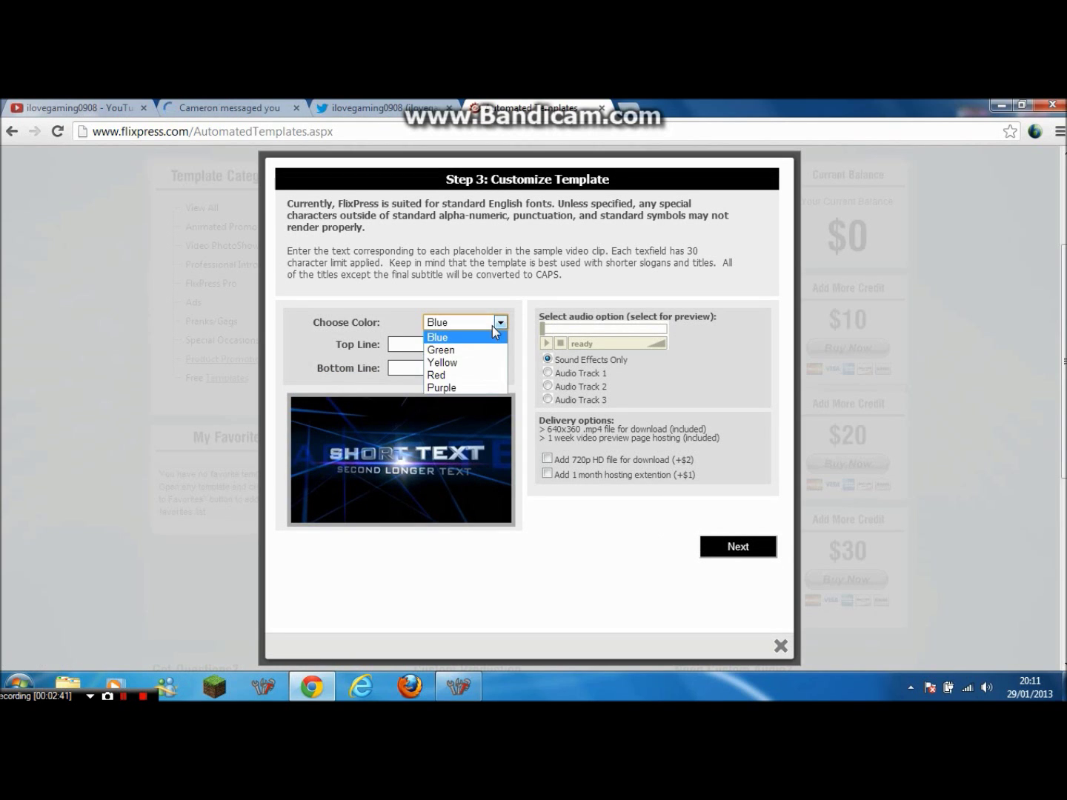
left_click(464, 352)
left_click(456, 346)
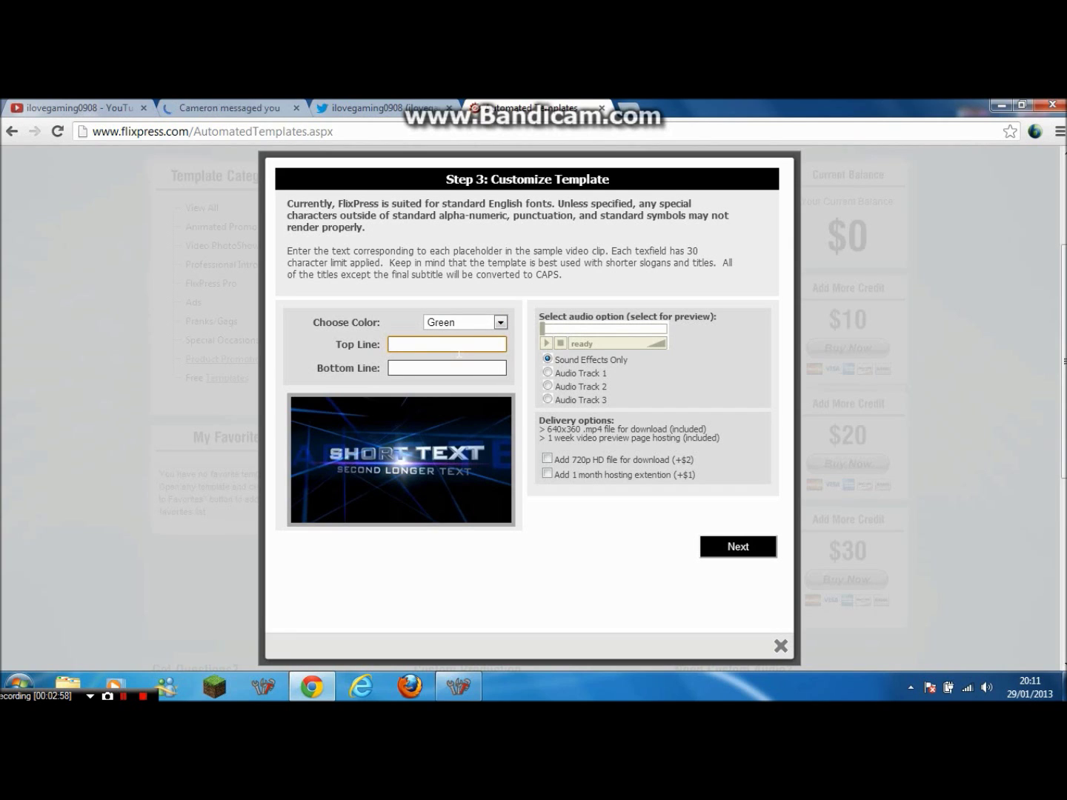
type("Cool Flixpress")
key("Tab")
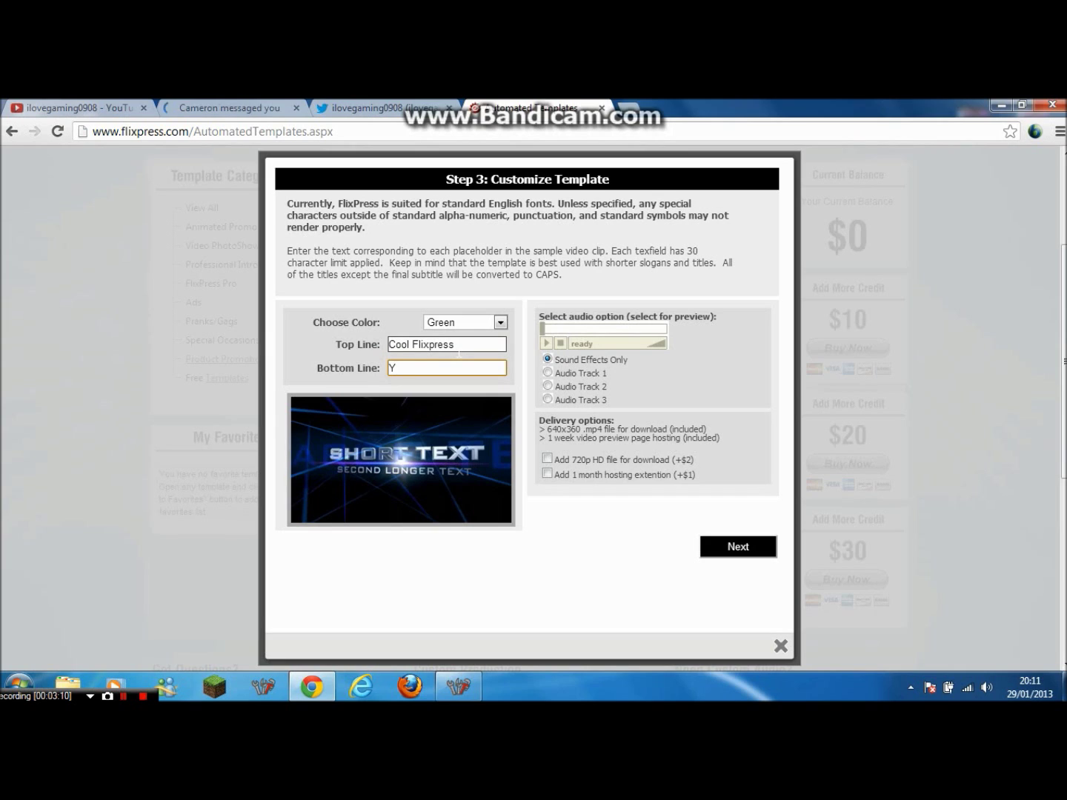
type("Youtube T")
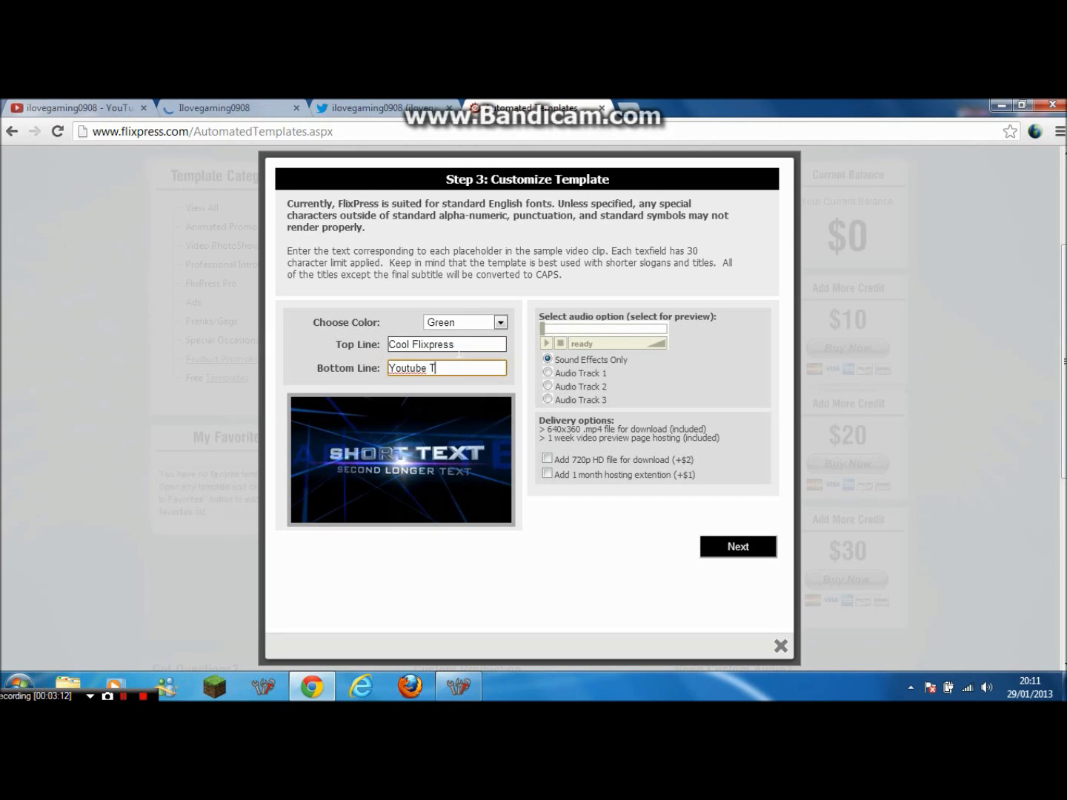
type("utorial")
Audition the audio options, settle on Audio Track 2, and proceed to order review.
left_click(547, 360)
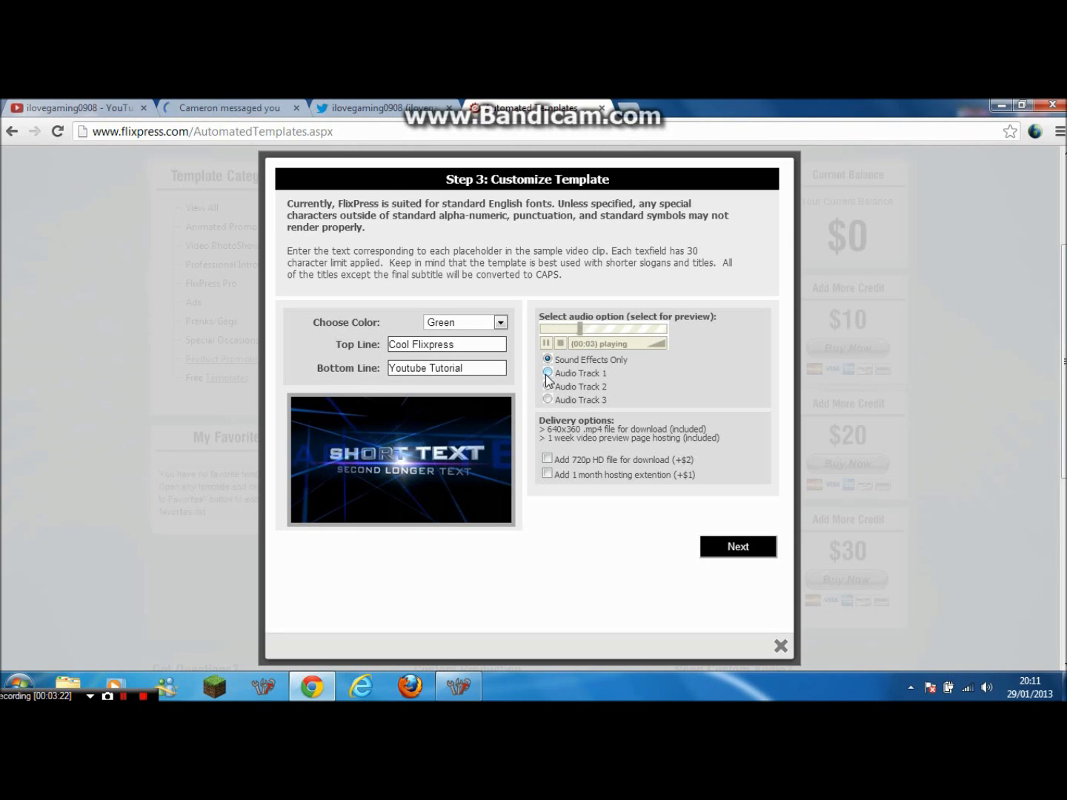
left_click(547, 373)
left_click(548, 386)
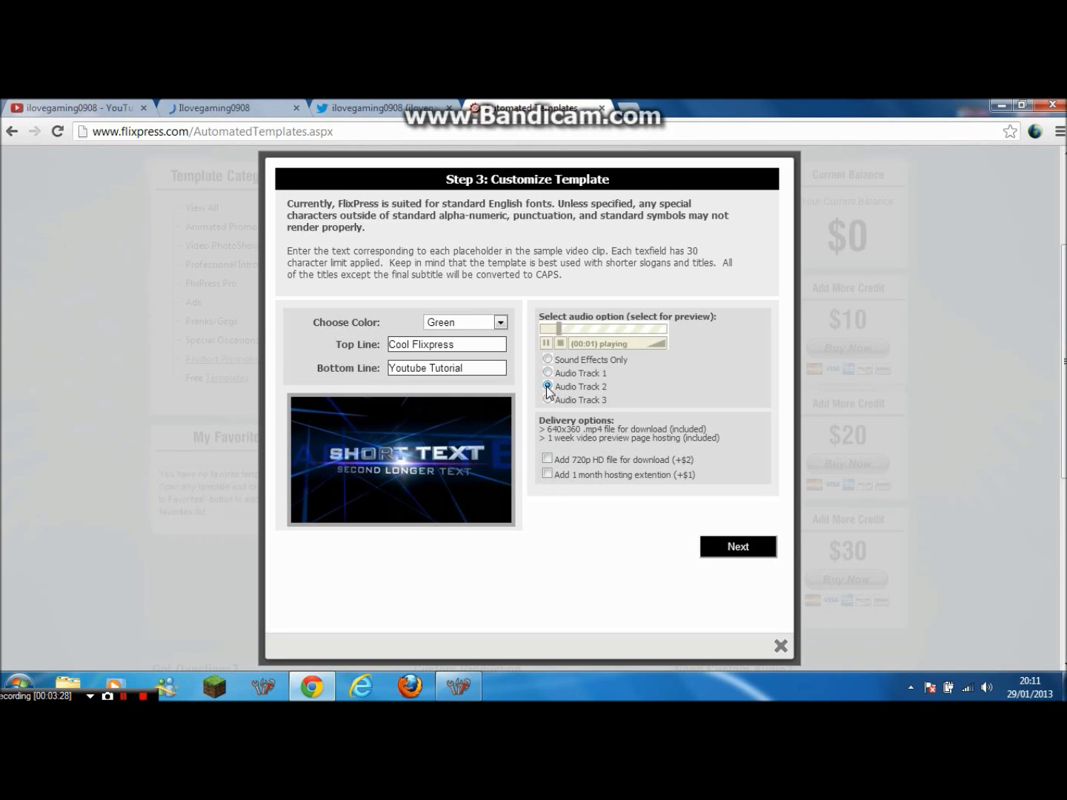
left_click(547, 400)
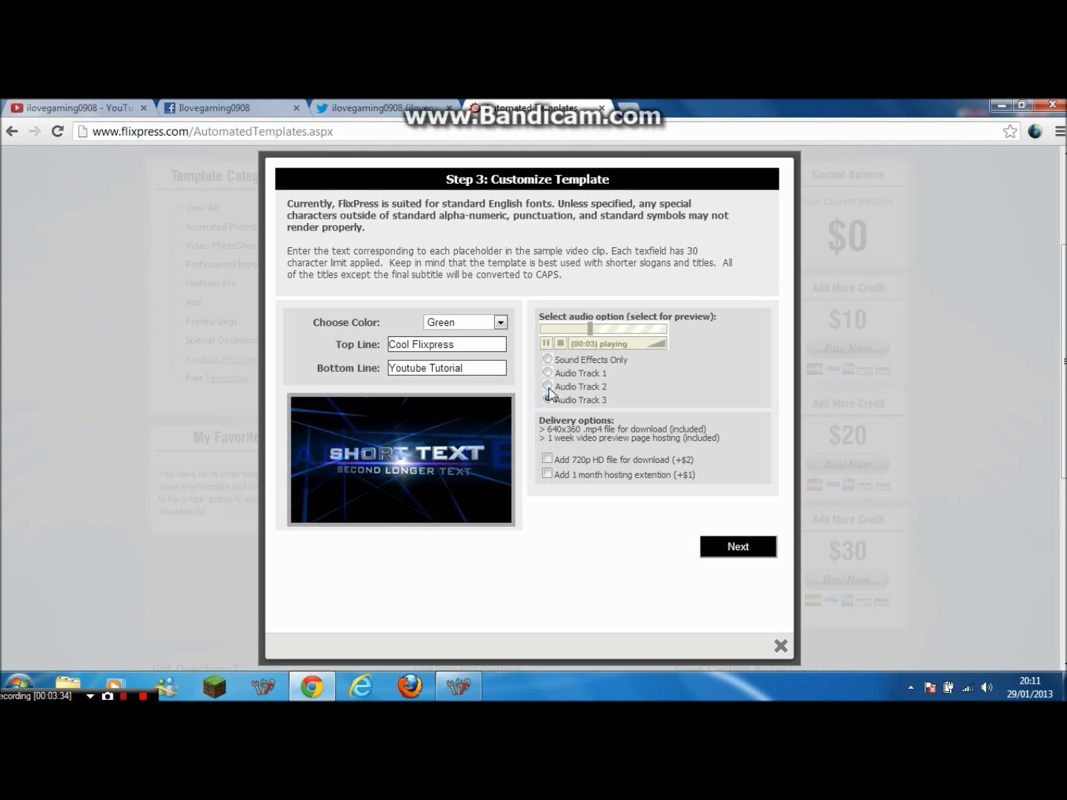
left_click(549, 387)
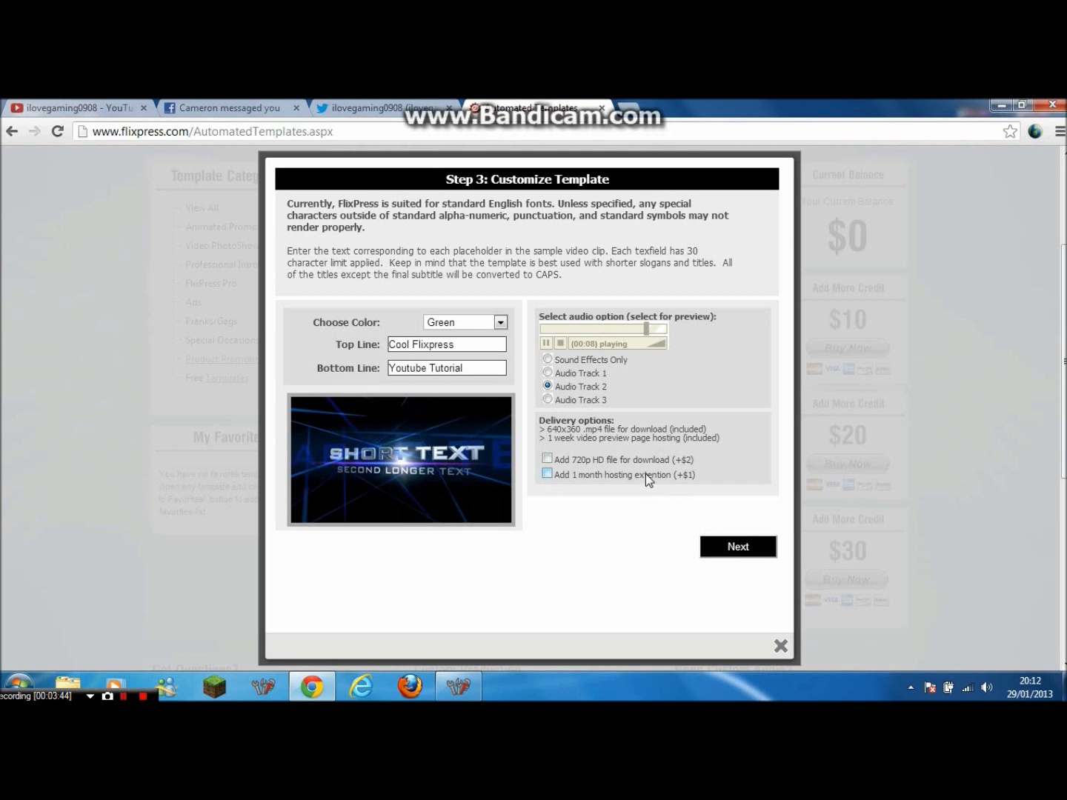
left_click(730, 549)
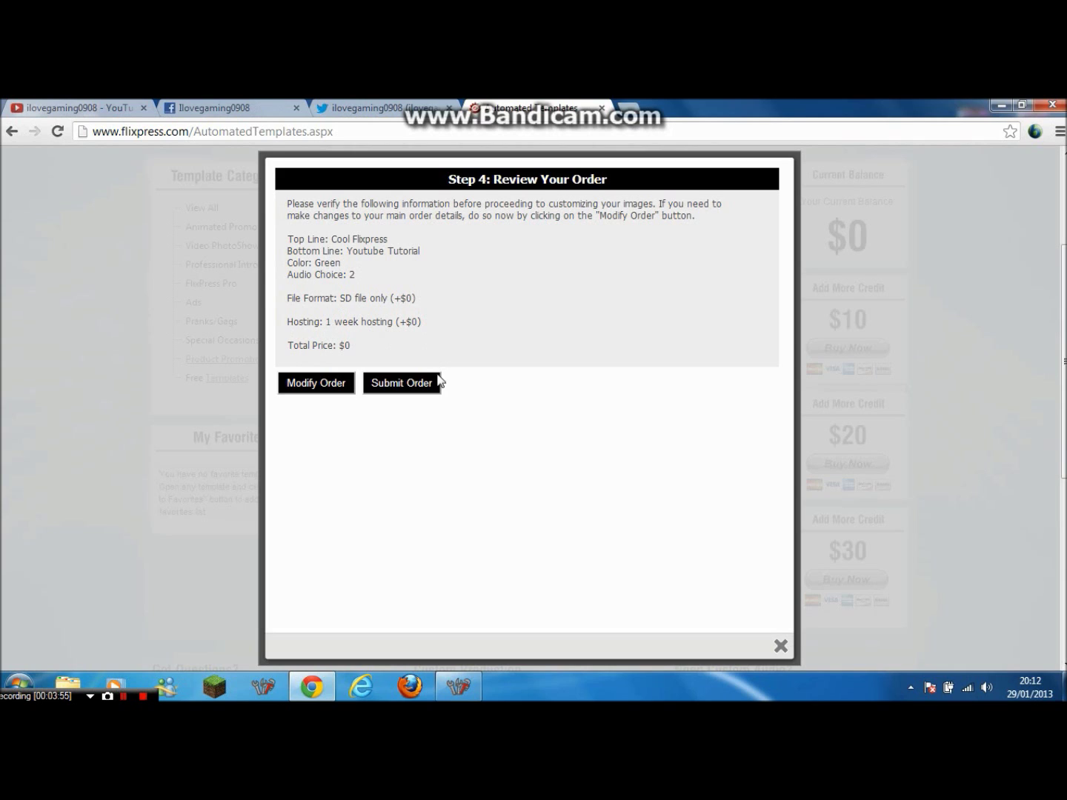
Submit the $0 Cinema Intro order and close the thank-you confirmation.
left_click(418, 383)
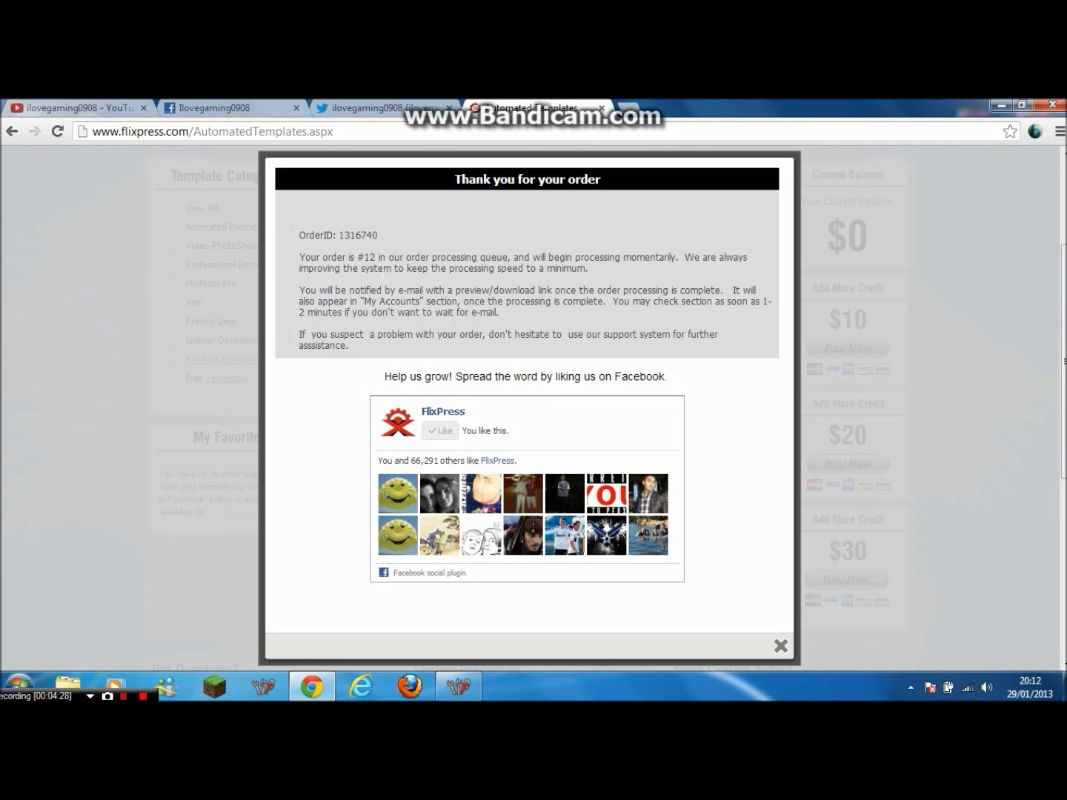
left_click(780, 649)
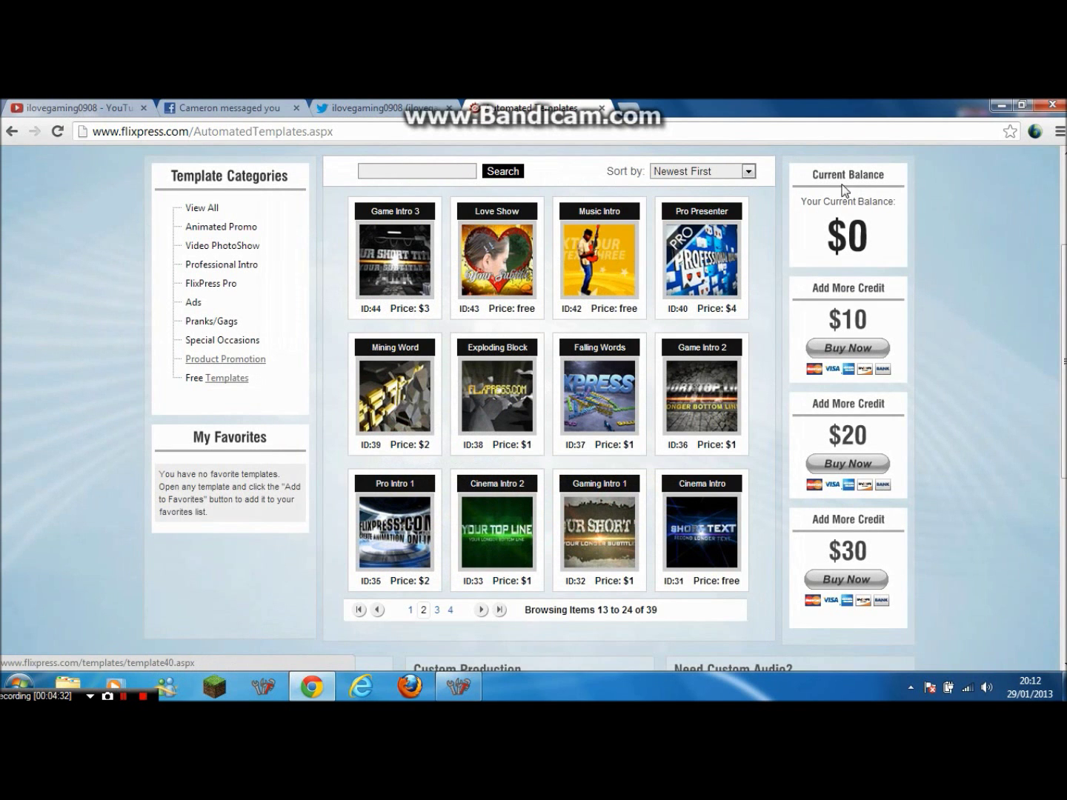
Go to My Account orders, open the new intro's preview, then close it.
scroll(710, 216, "up", 3)
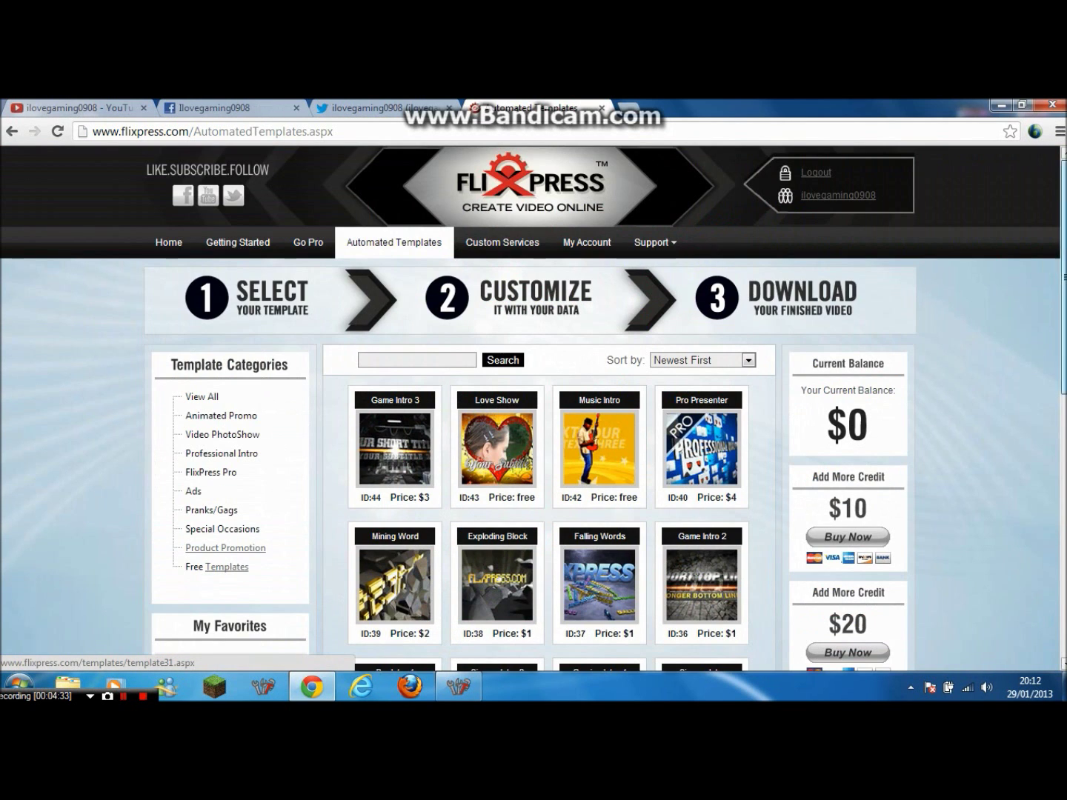
left_click(584, 244)
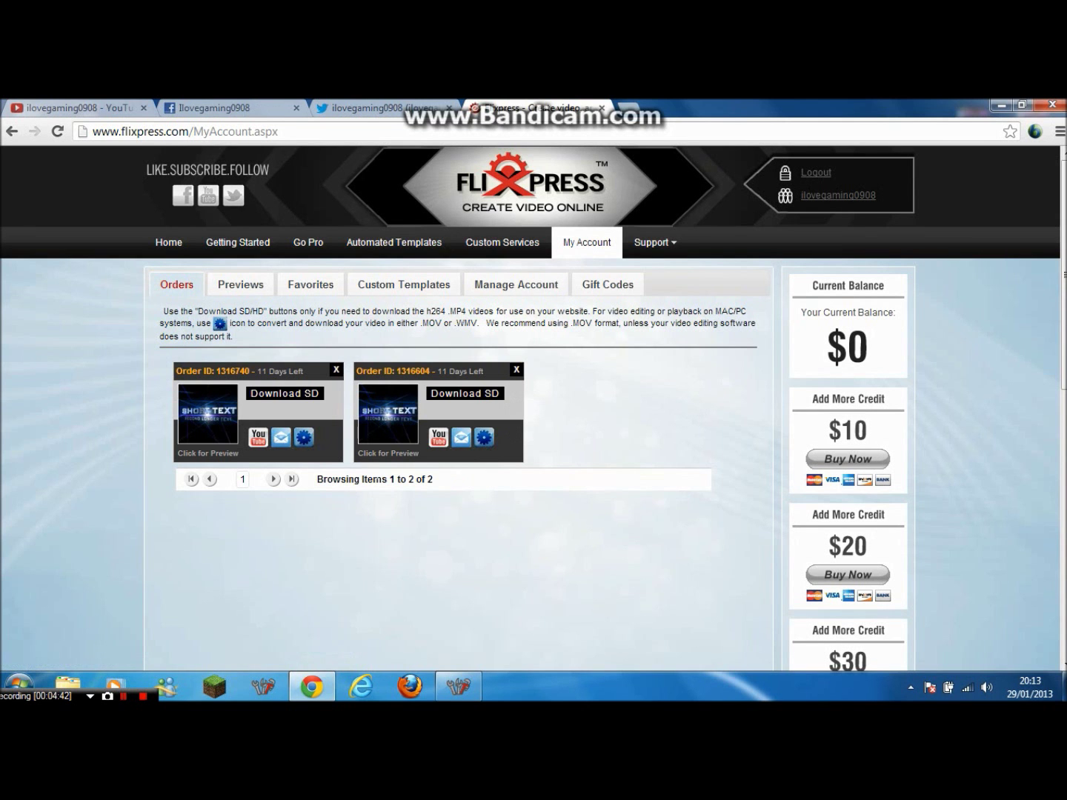
left_click(224, 416)
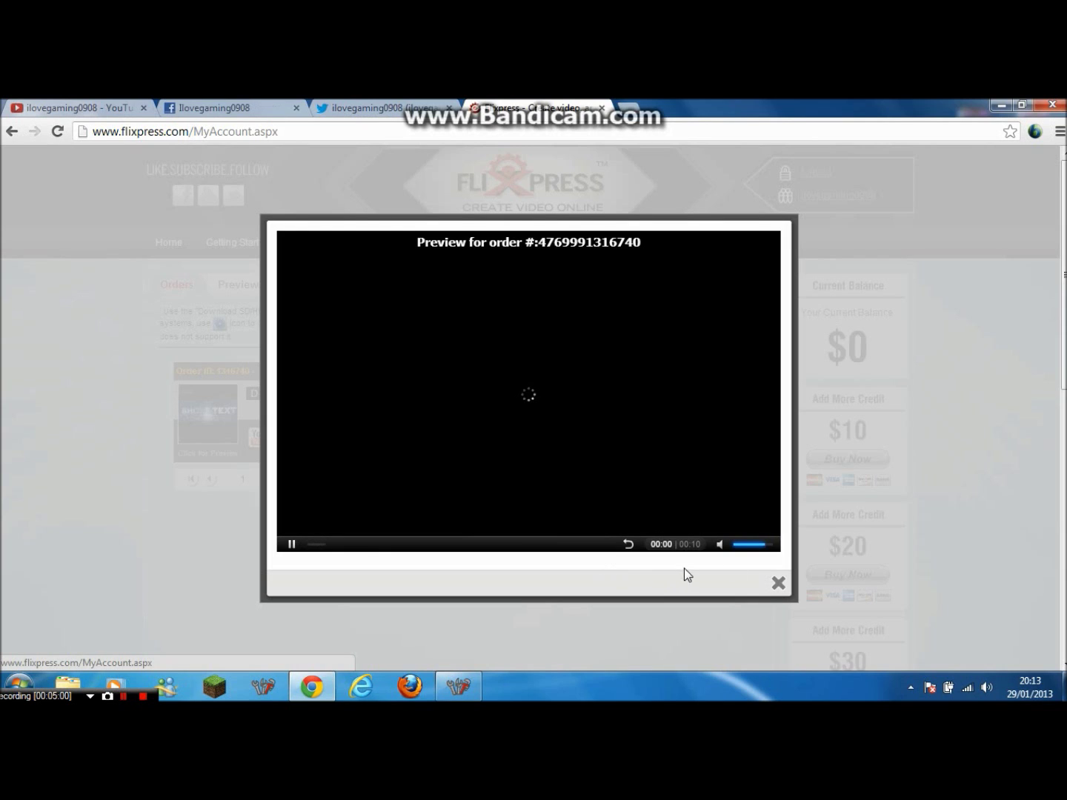
left_click(777, 584)
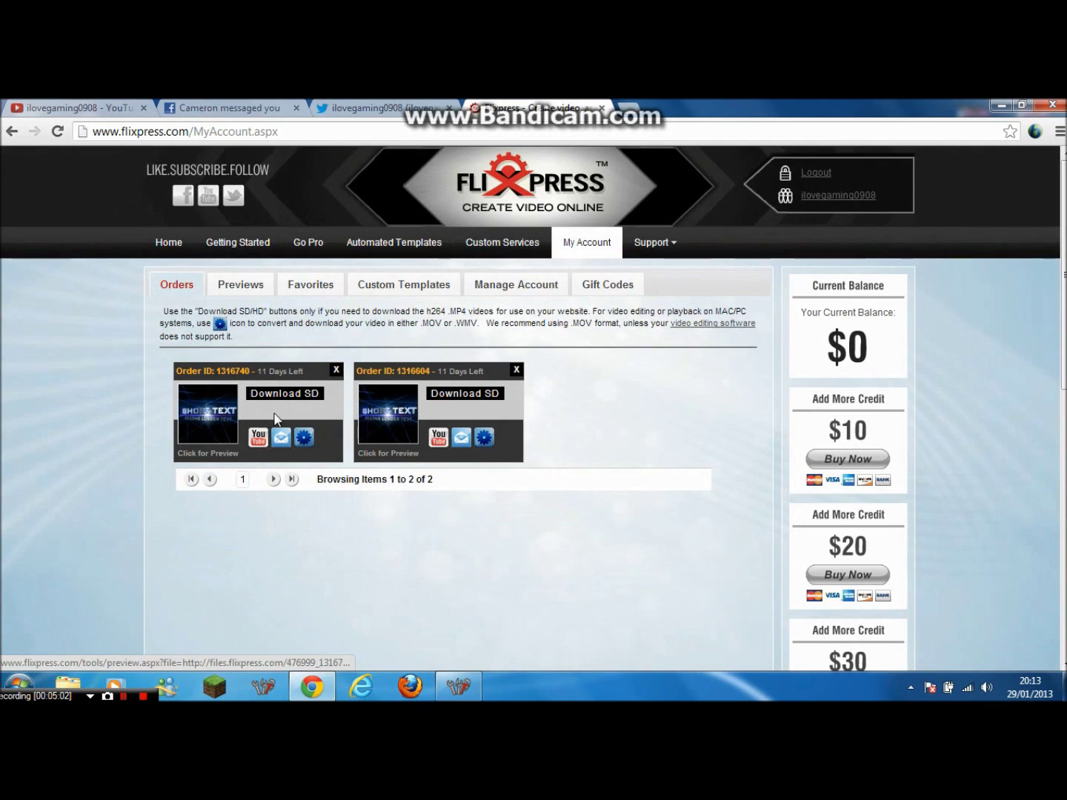
left_click(229, 409)
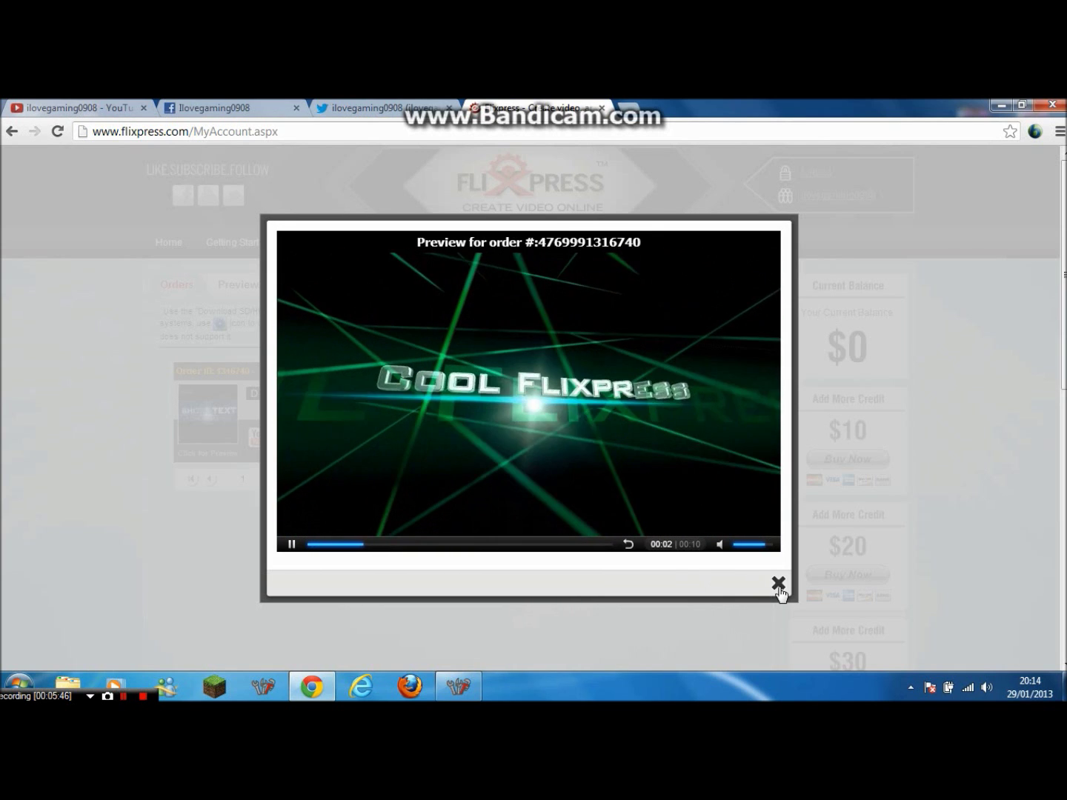
left_click(778, 584)
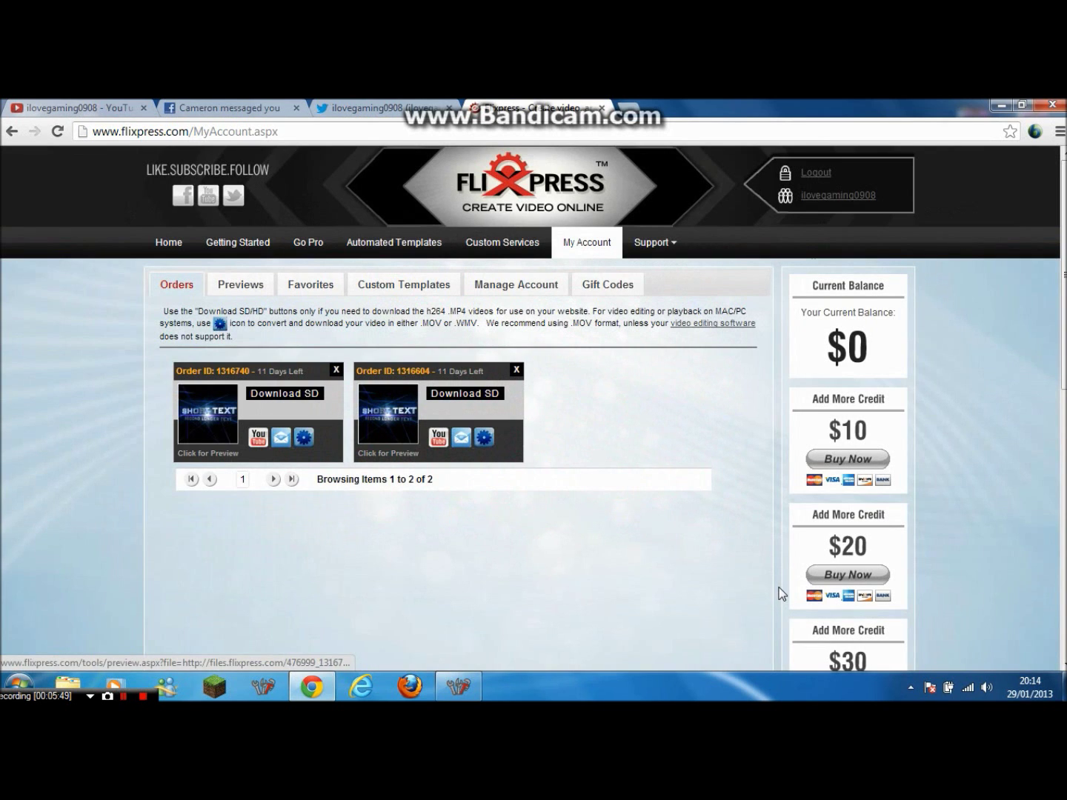